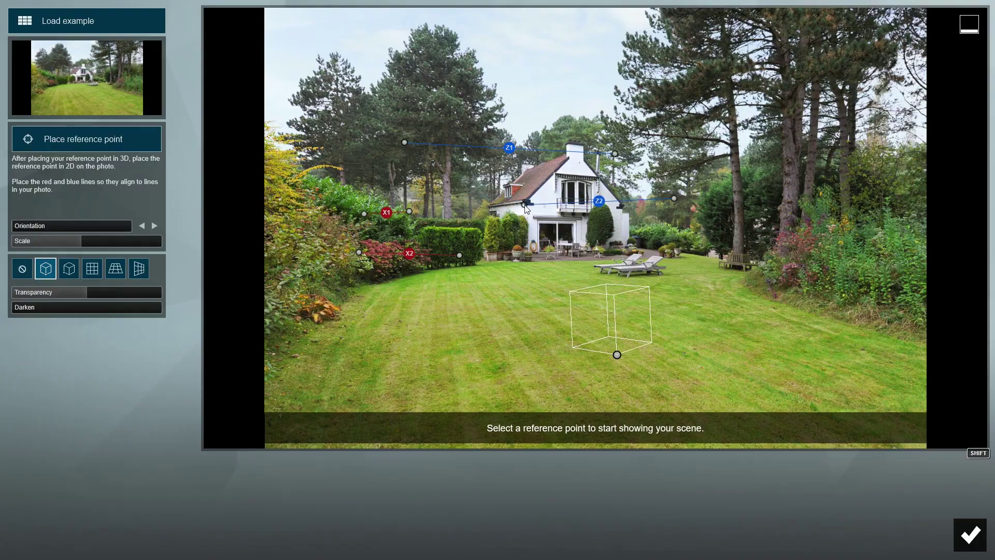
Step: Align the Z2 guide line with the house eaves and the Z1 line with the roof peak
{"action": "left_click_drag", "start_coordinate": [674, 198], "coordinate": [621, 207]}
{"action": "left_click_drag", "start_coordinate": [614, 154], "coordinate": [585, 147]}
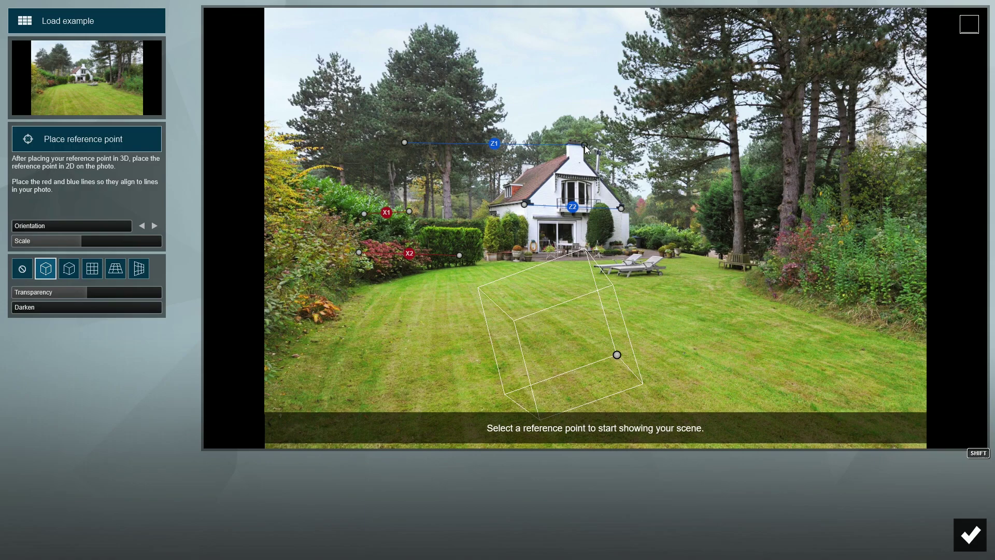
{"action": "left_click_drag", "start_coordinate": [404, 142], "coordinate": [569, 145]}
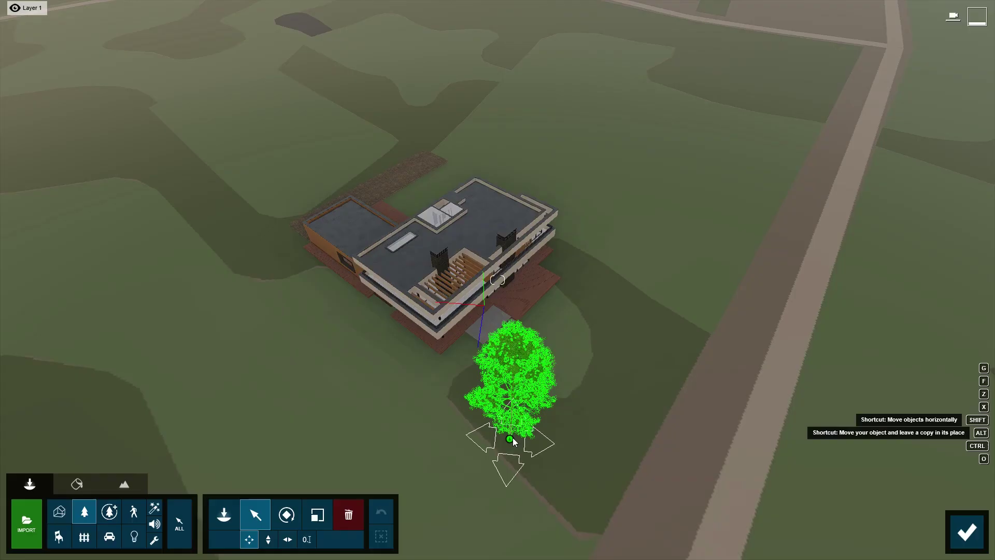
Step: Select the trees beside the villa, then clone grass over the roof's top-left edge in Photoshop
{"action": "left_click", "coordinate": [511, 440]}
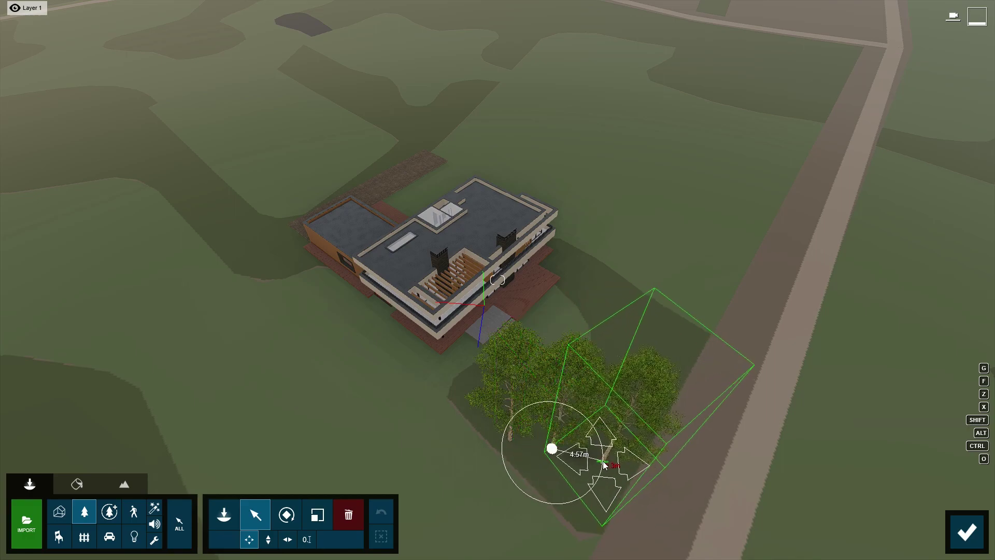
{"action": "left_click", "coordinate": [964, 532]}
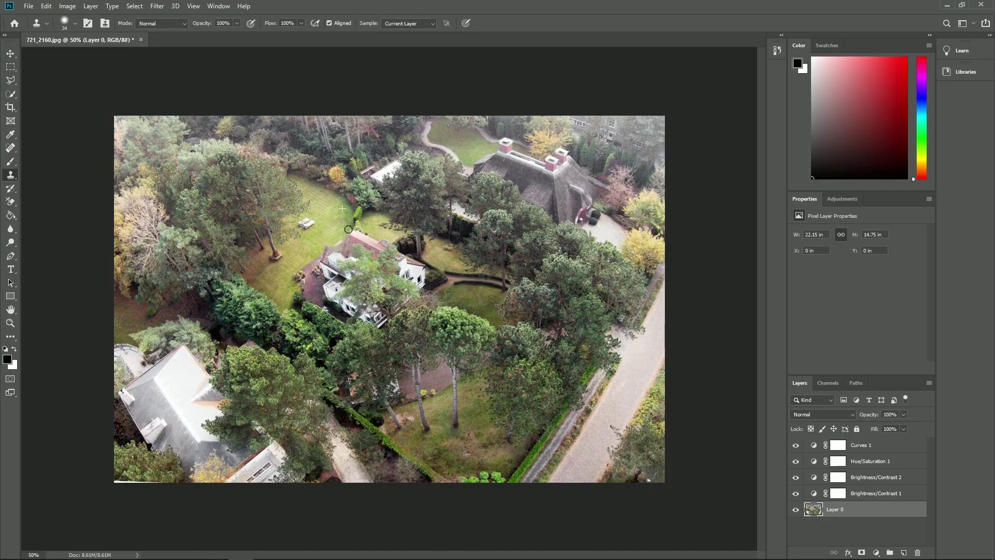
{"action": "left_click_drag", "start_coordinate": [326, 248], "coordinate": [347, 241]}
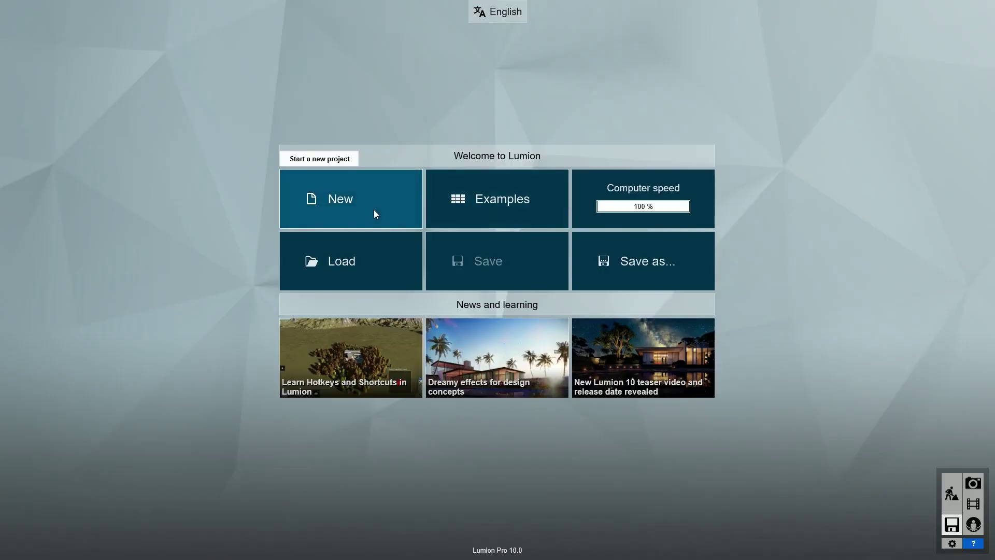
Step: Start a Plain new project and place the Villa Lisse imported model at the origin
{"action": "left_click", "coordinate": [374, 211]}
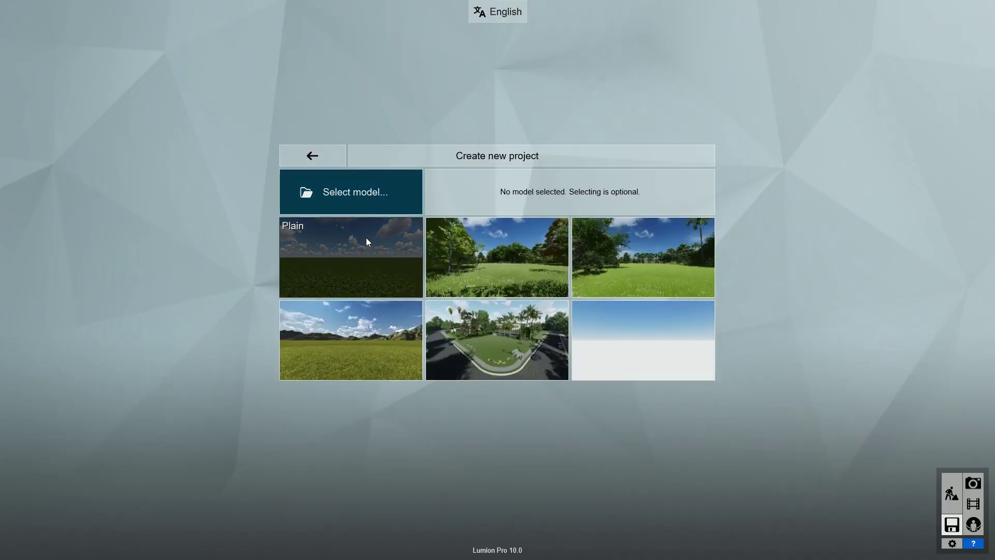
{"action": "left_click", "coordinate": [365, 251]}
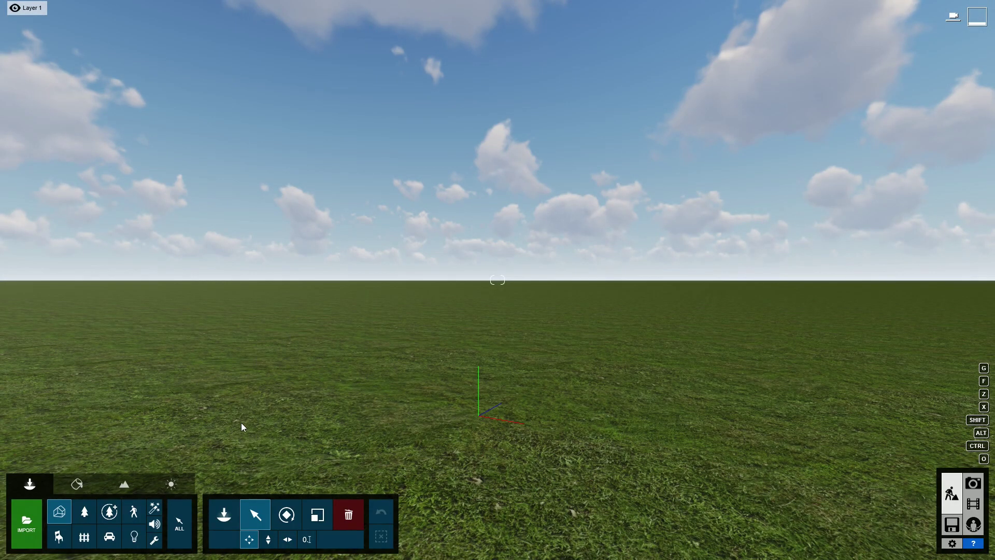
{"action": "left_click", "coordinate": [218, 516]}
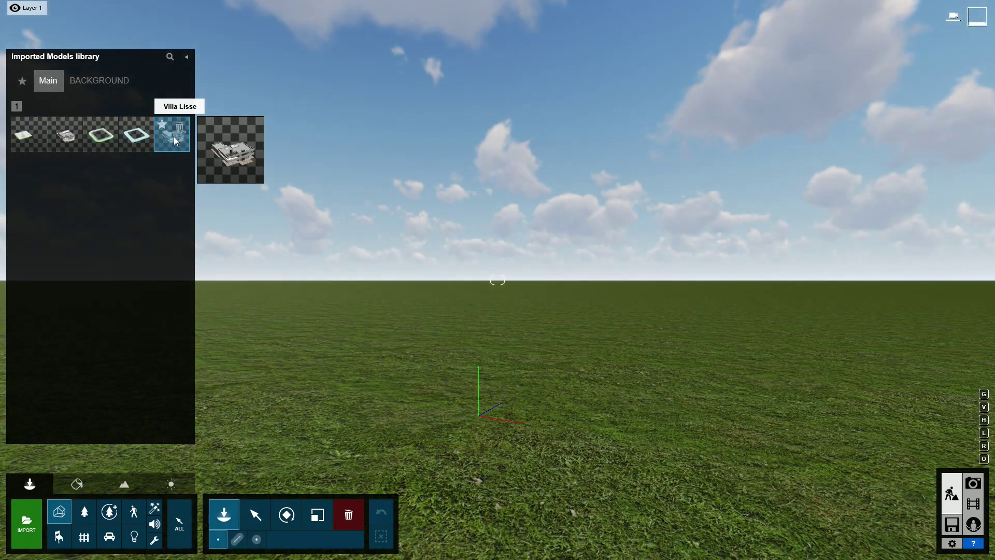
{"action": "left_click", "coordinate": [173, 138]}
{"action": "left_click", "coordinate": [469, 410]}
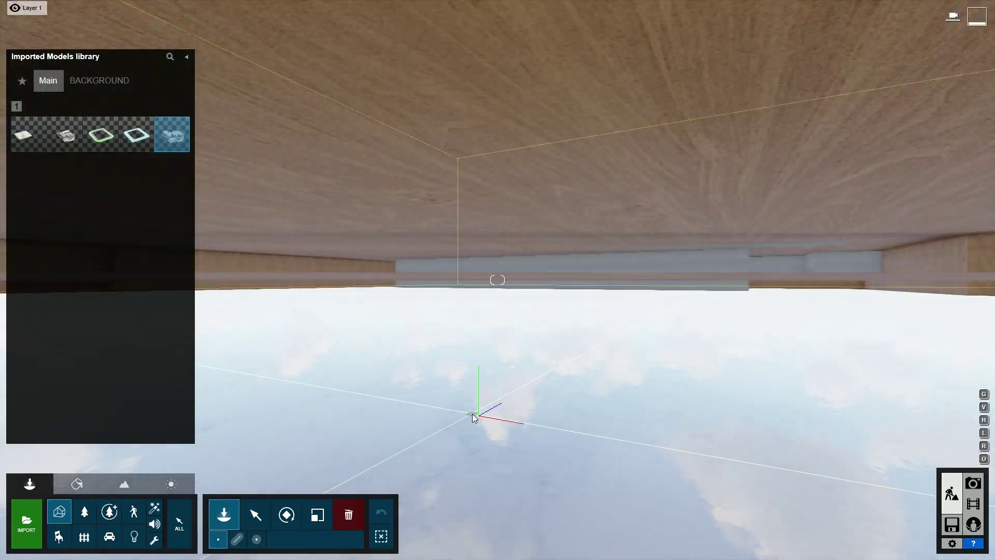
Step: Pitch the camera down and fly back out to view the villa
{"action": "left_click", "coordinate": [250, 516]}
{"action": "right_click_drag", "start_coordinate": [365, 368], "coordinate": [373, 353]}
{"action": "key", "text": "s"}
{"action": "scroll", "coordinate": [374, 355], "scroll_direction": "down", "scroll_amount": 10}
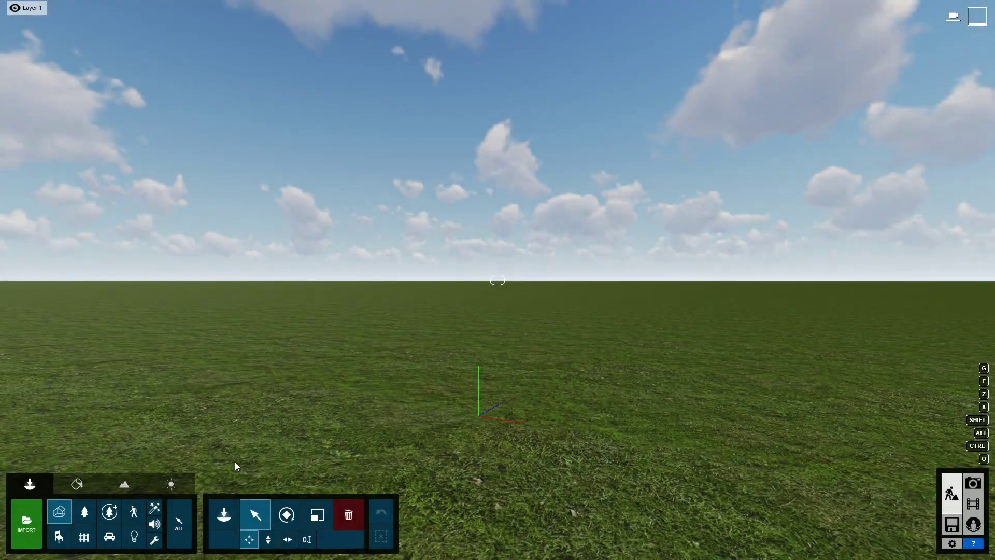
Step: Load the Villa Van Manen example project from the Examples gallery
{"action": "left_click", "coordinate": [225, 513]}
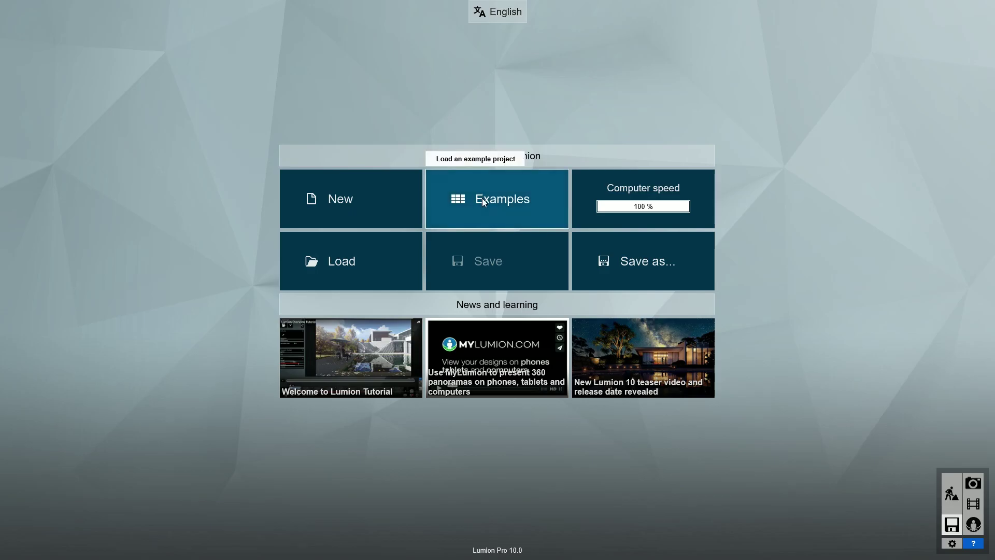
{"action": "left_click", "coordinate": [482, 199]}
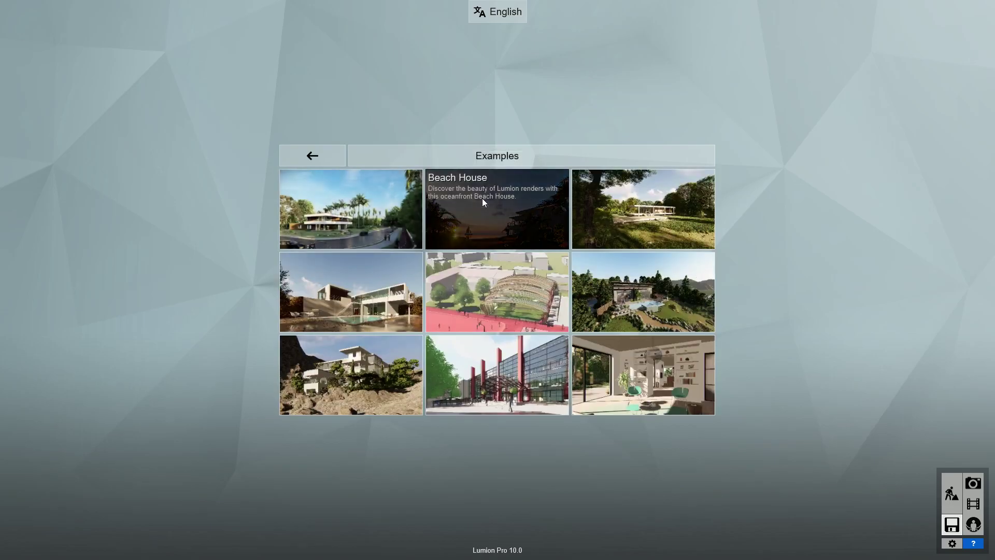
{"action": "left_click", "coordinate": [369, 217]}
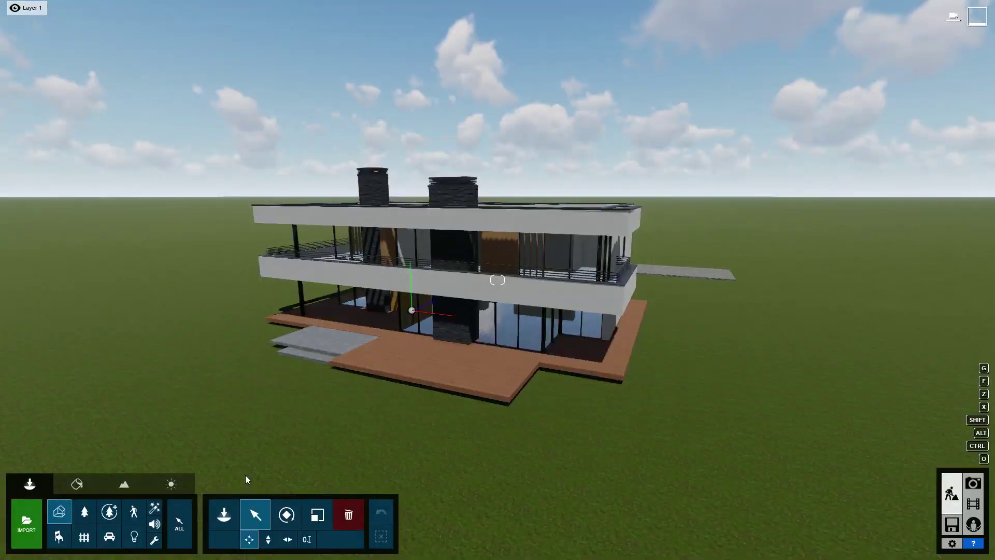
Step: Turn on OpenStreetMap in the Landscape tools and dismiss the beta message
{"action": "left_click", "coordinate": [126, 484]}
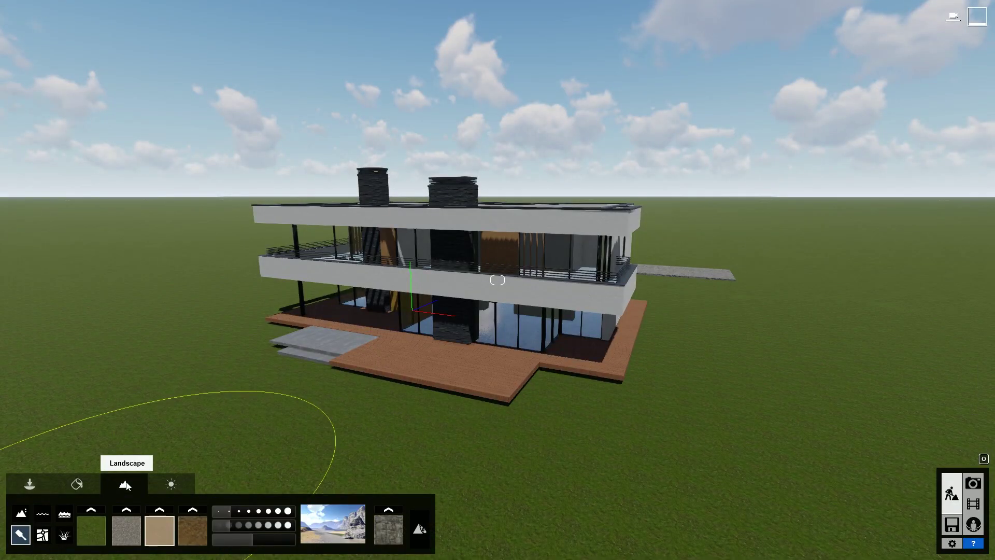
{"action": "left_click", "coordinate": [42, 535]}
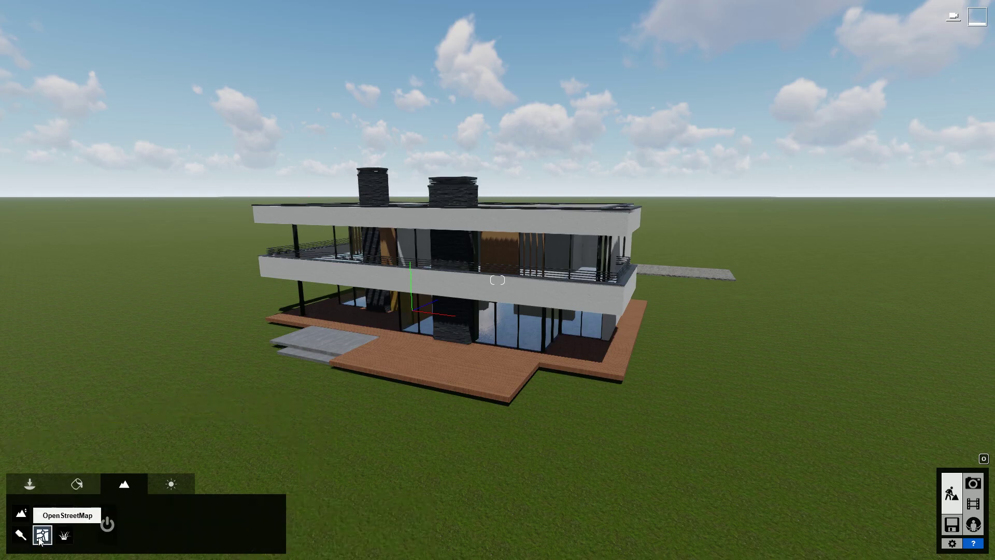
{"action": "left_click", "coordinate": [105, 527]}
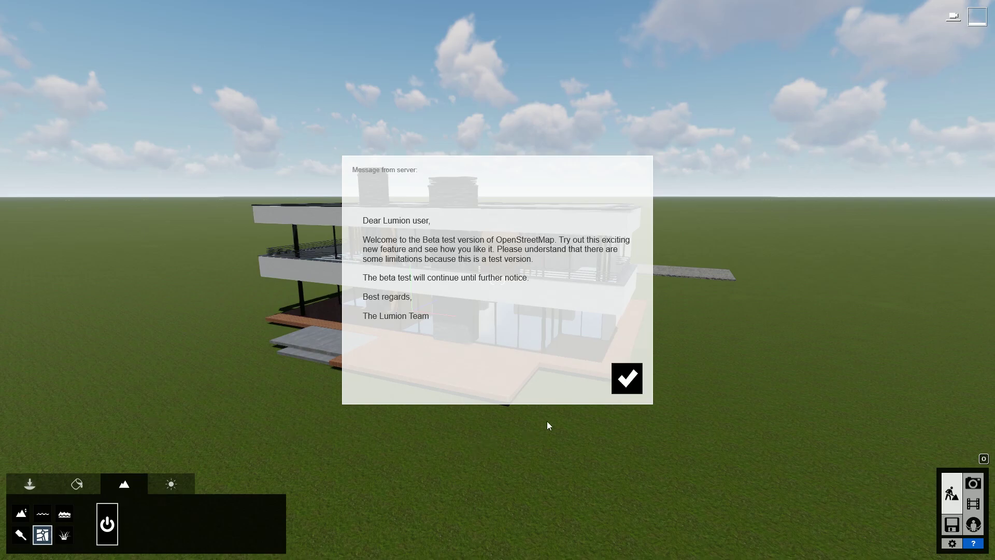
{"action": "left_click", "coordinate": [623, 385]}
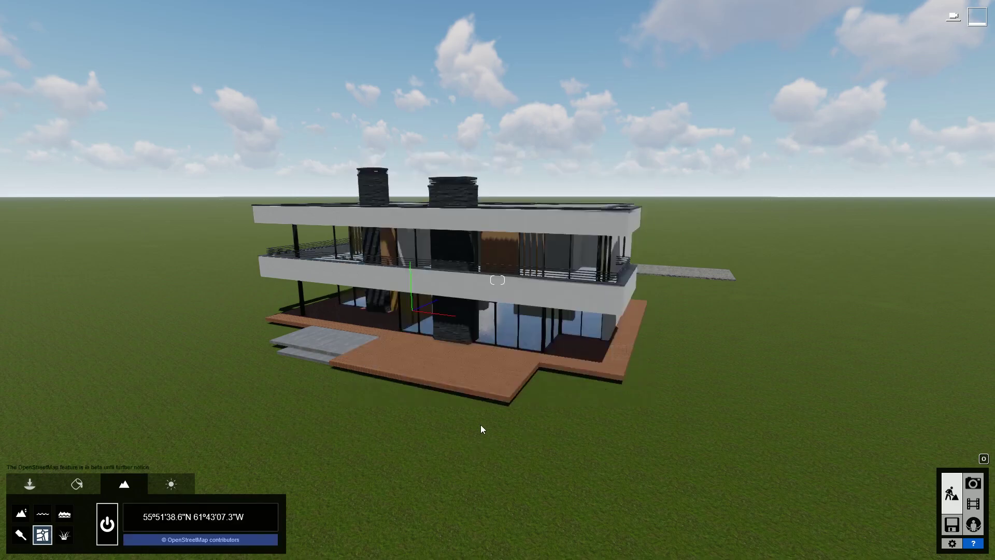
Step: Set the location to the villa's Wassenaar street address and start the OSM download with heightmaps
{"action": "left_click", "coordinate": [219, 520]}
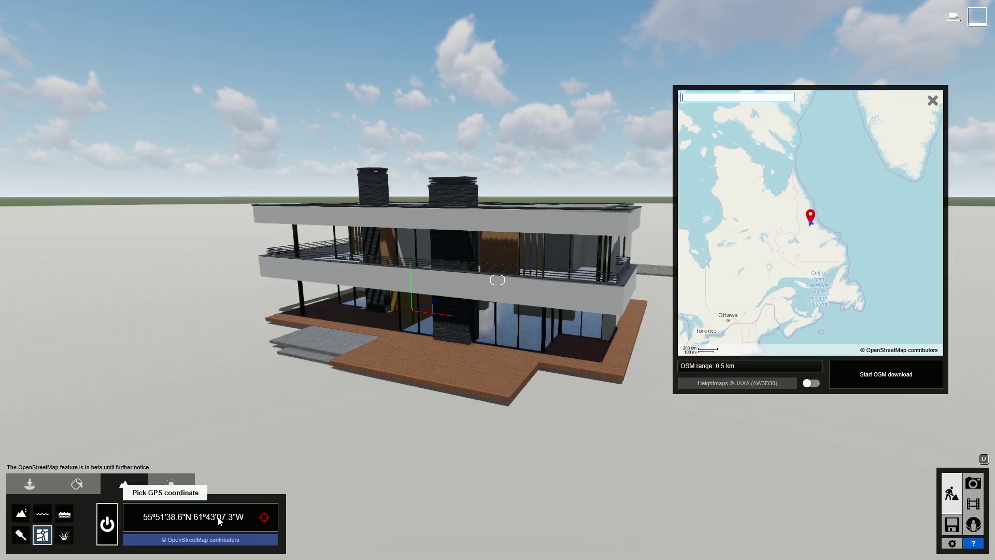
{"action": "left_click", "coordinate": [698, 98]}
{"action": "key", "text": "Return"}
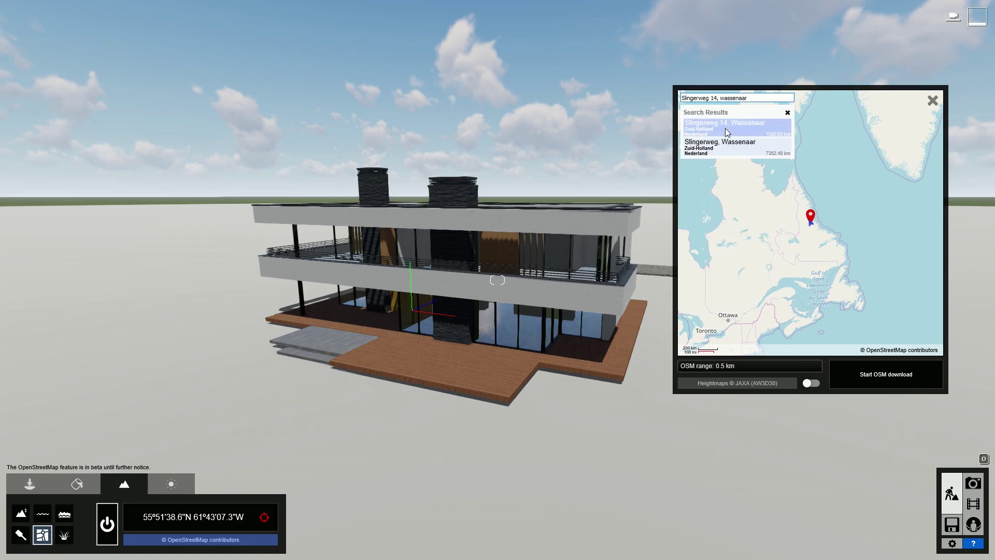
{"action": "left_click", "coordinate": [726, 129]}
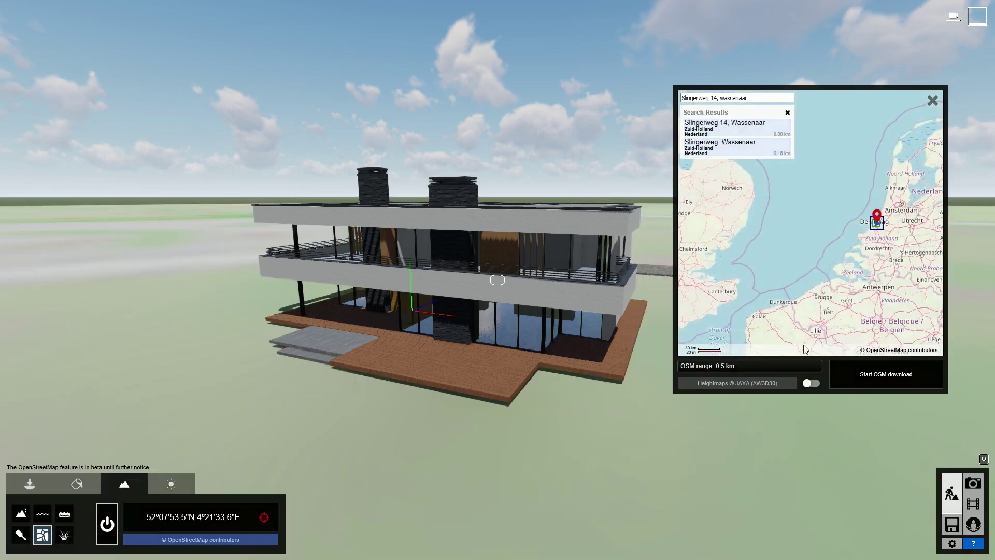
{"action": "left_click", "coordinate": [814, 386]}
{"action": "left_click", "coordinate": [874, 374]}
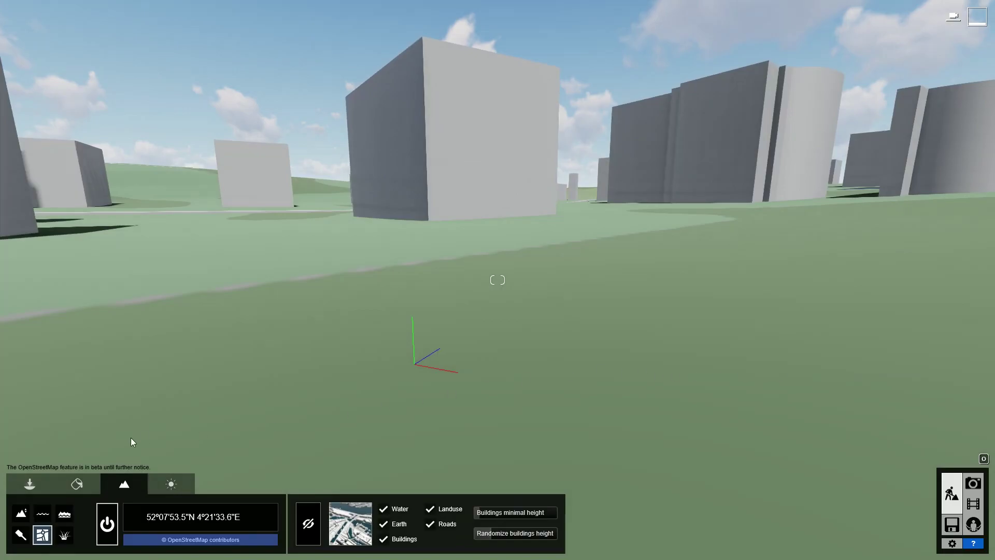
Step: Fly the camera out and orbit to an aerial view above the villa
{"action": "left_click", "coordinate": [30, 483]}
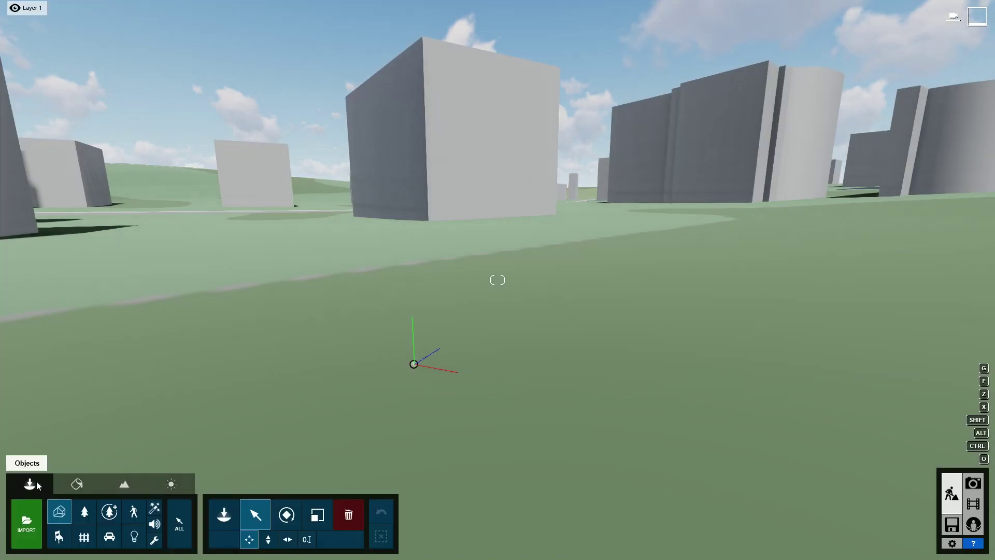
{"action": "left_click_drag", "start_coordinate": [411, 366], "coordinate": [403, 342]}
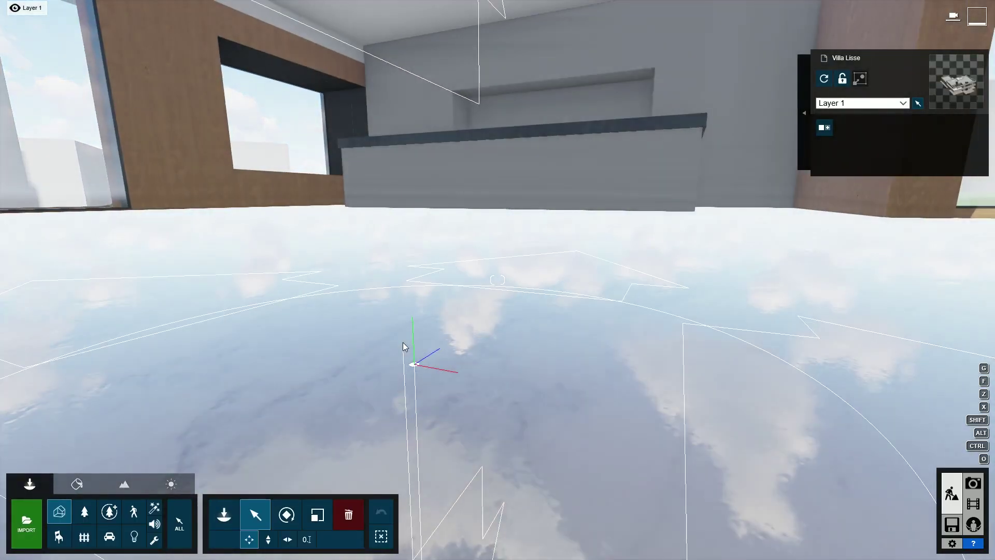
{"action": "key", "text": "s"}
{"action": "right_click_drag", "start_coordinate": [403, 342], "coordinate": [406, 339]}
{"action": "key", "text": "s"}
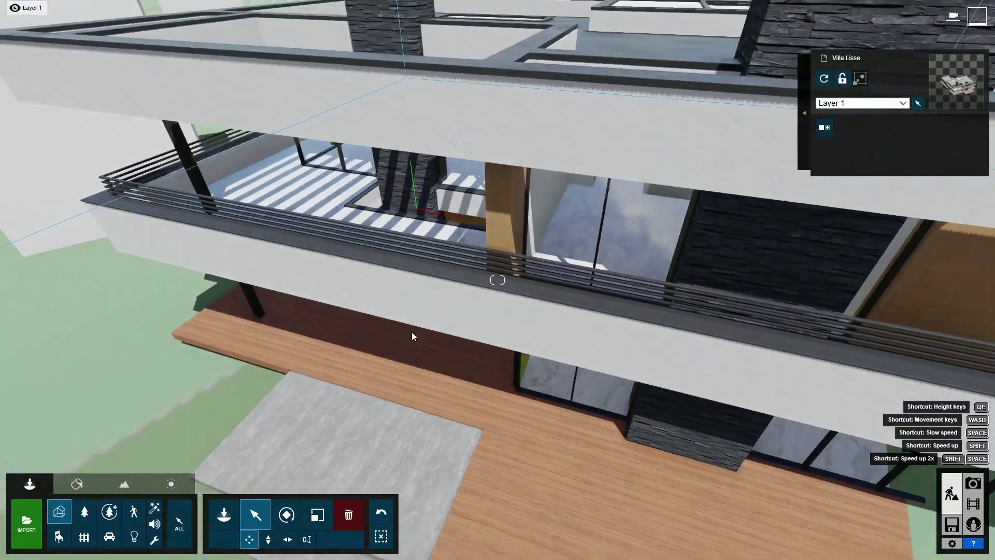
{"action": "right_click_drag", "start_coordinate": [403, 272], "coordinate": [565, 290]}
{"action": "key", "text": "o"}
{"action": "right_click_drag", "start_coordinate": [362, 270], "coordinate": [390, 257]}
{"action": "scroll", "coordinate": [390, 265], "scroll_direction": "down", "scroll_amount": 3}
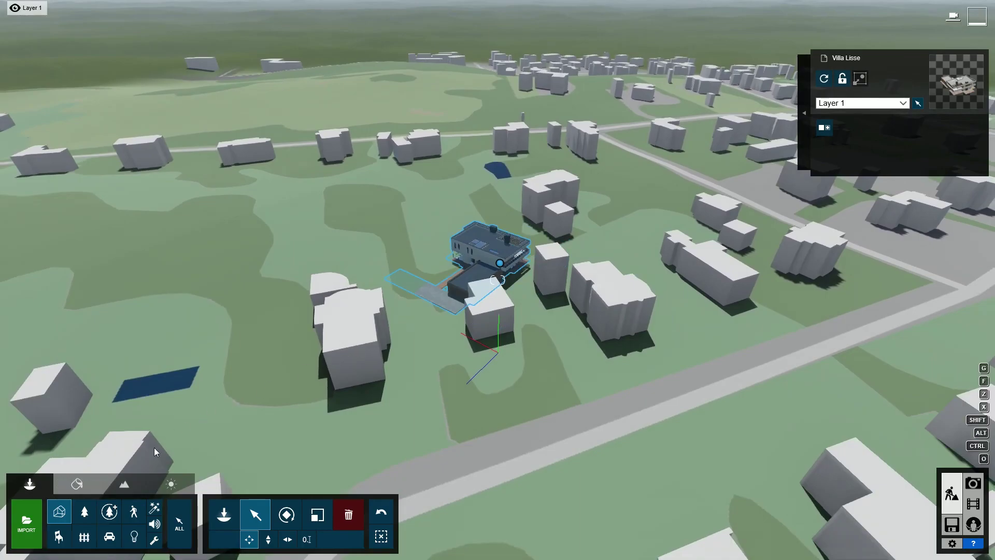
Step: Hide the OpenStreetMap building overlapping the villa through OSM building visibility
{"action": "left_click", "coordinate": [124, 483]}
{"action": "left_click", "coordinate": [306, 521]}
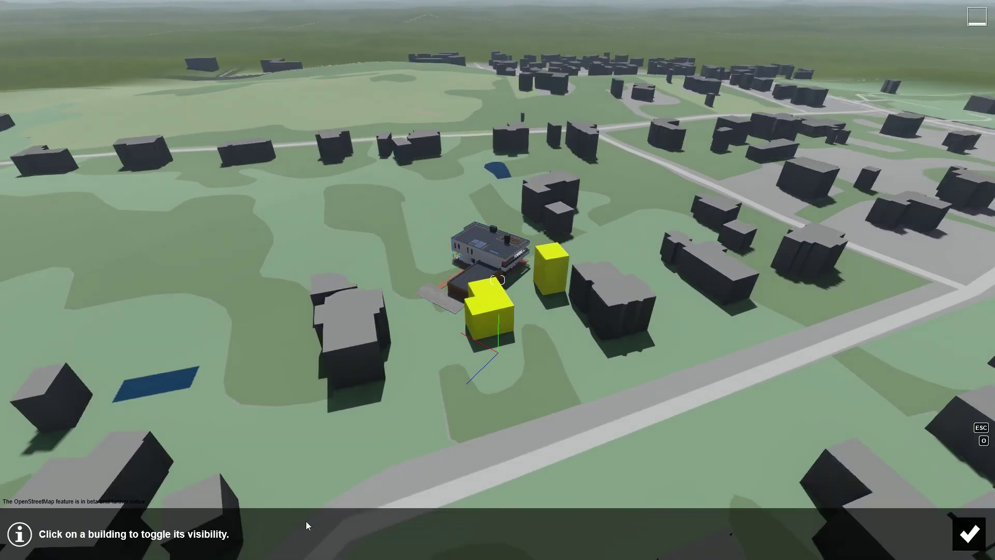
{"action": "left_click", "coordinate": [482, 322]}
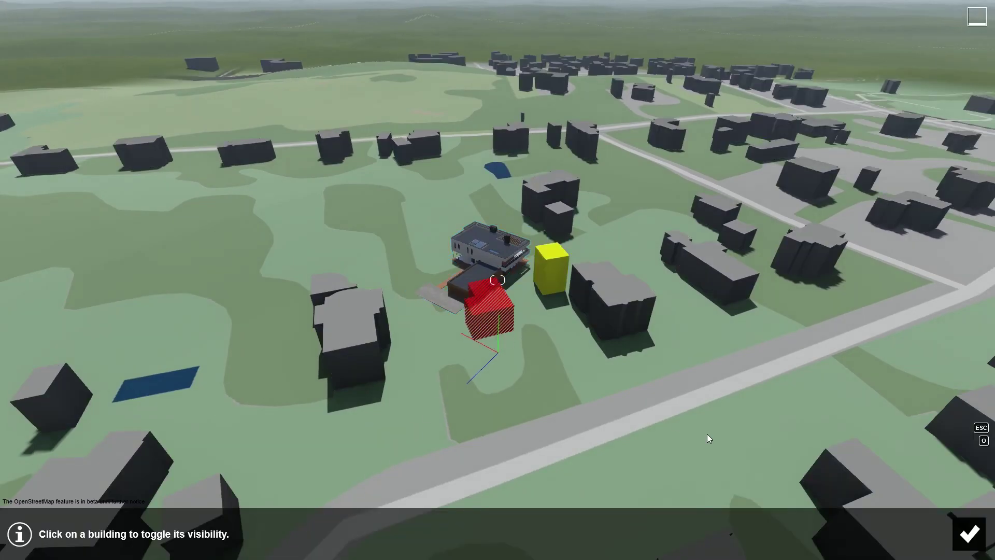
{"action": "left_click", "coordinate": [968, 533]}
{"action": "left_click", "coordinate": [30, 484]}
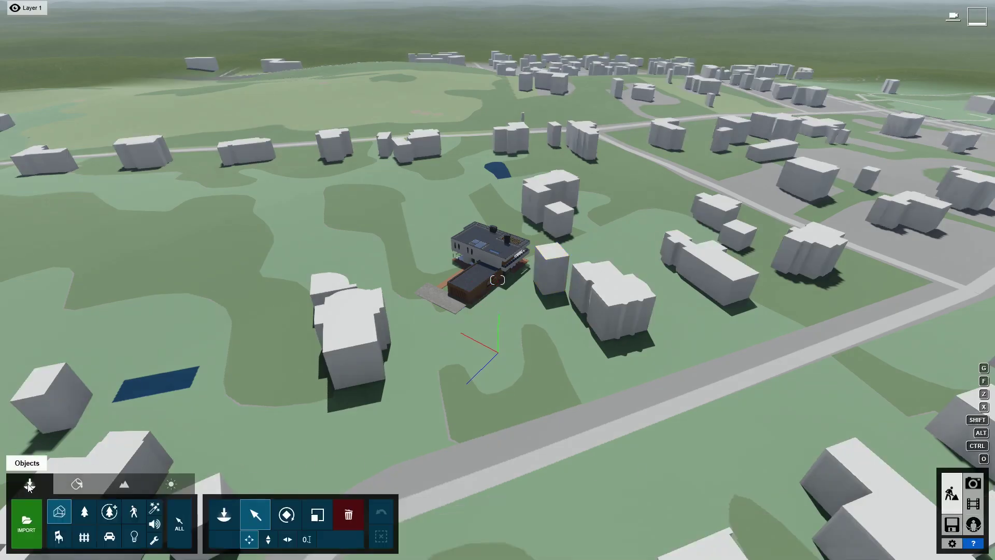
Step: Rotate the villa on its plot and raise it slightly
{"action": "left_click", "coordinate": [501, 266]}
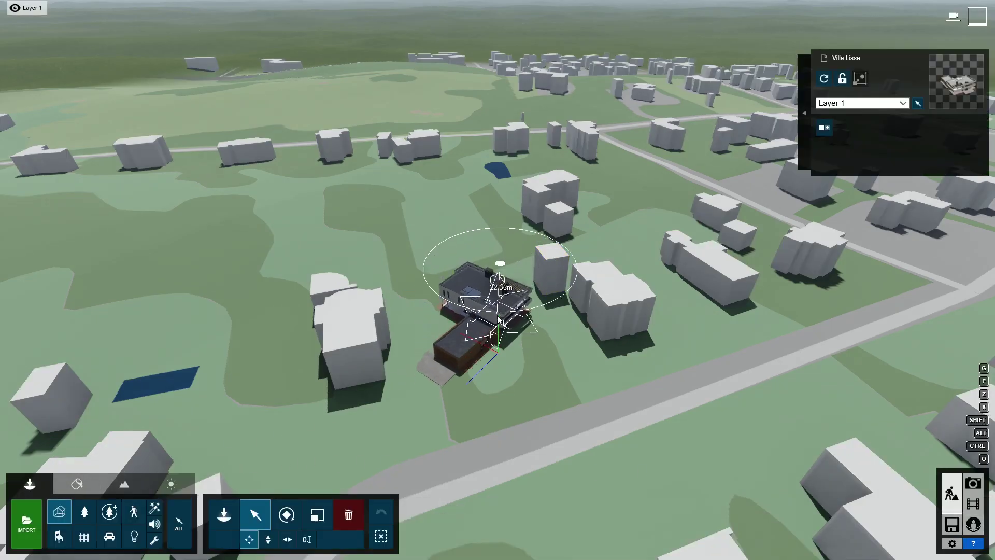
{"action": "left_click_drag", "start_coordinate": [504, 354], "coordinate": [469, 345]}
{"action": "key", "text": "m"}
{"action": "left_click", "coordinate": [268, 539]}
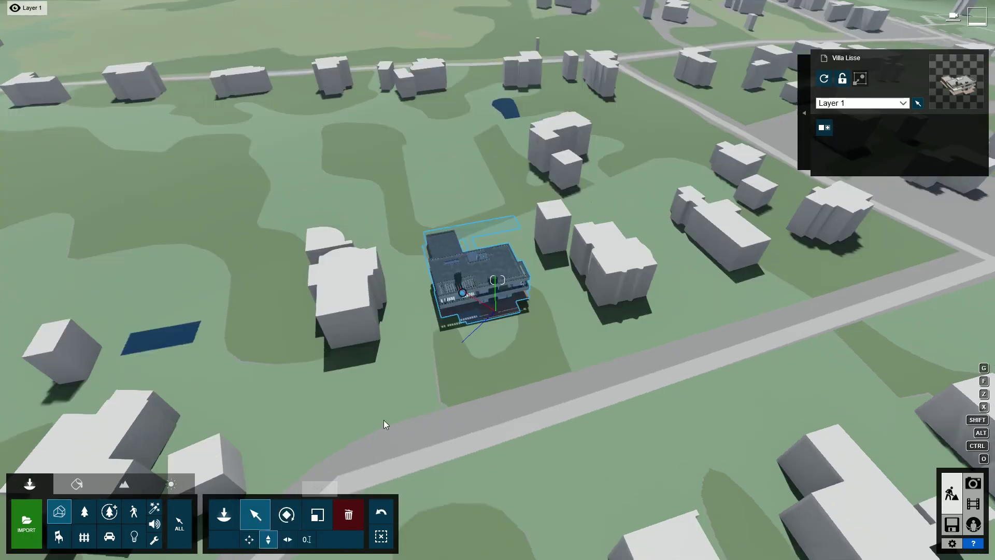
{"action": "left_click_drag", "start_coordinate": [464, 294], "coordinate": [459, 269]}
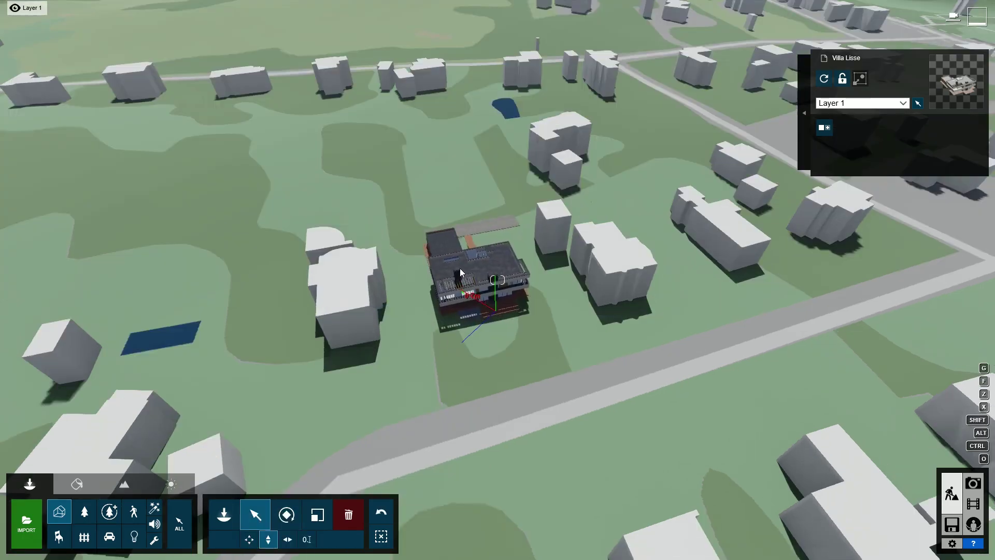
Step: Turn the sun direction south and store the current view as photo 1
{"action": "left_click", "coordinate": [171, 484]}
{"action": "mouse_move", "coordinate": [128, 541]}
{"action": "left_mouse_down"}
{"action": "mouse_move", "coordinate": [117, 549]}
{"action": "mouse_move", "coordinate": [129, 543]}
{"action": "left_mouse_up"}
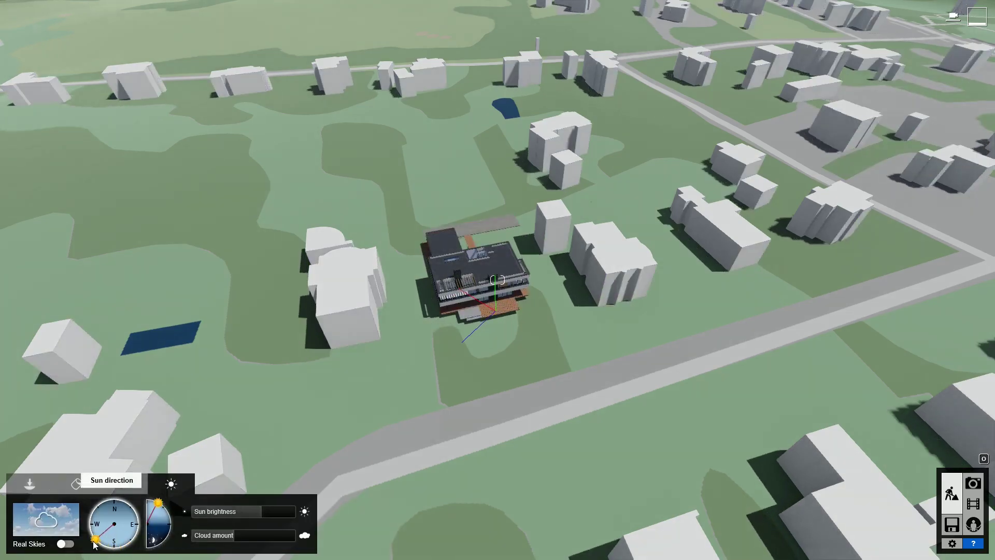
{"action": "left_click", "coordinate": [30, 484]}
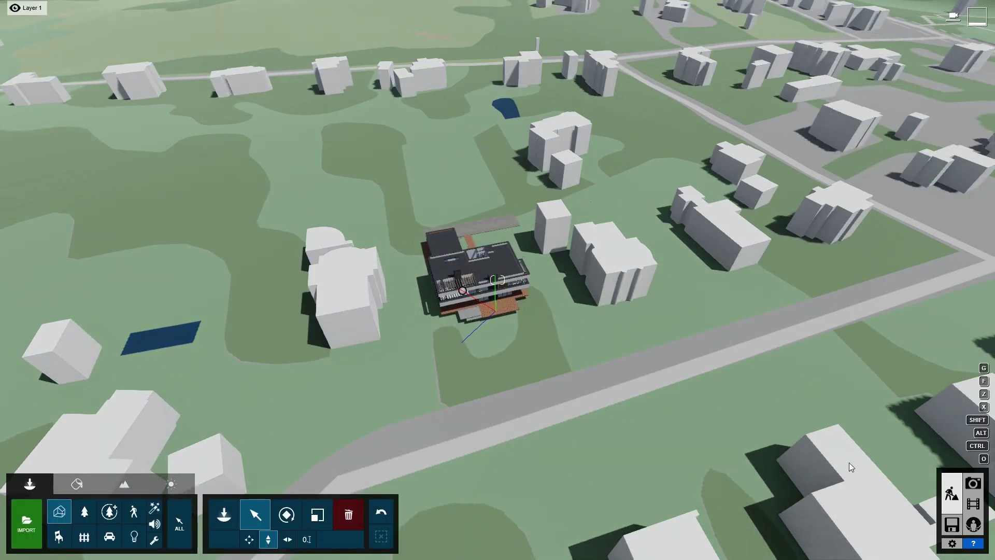
{"action": "left_click", "coordinate": [974, 483]}
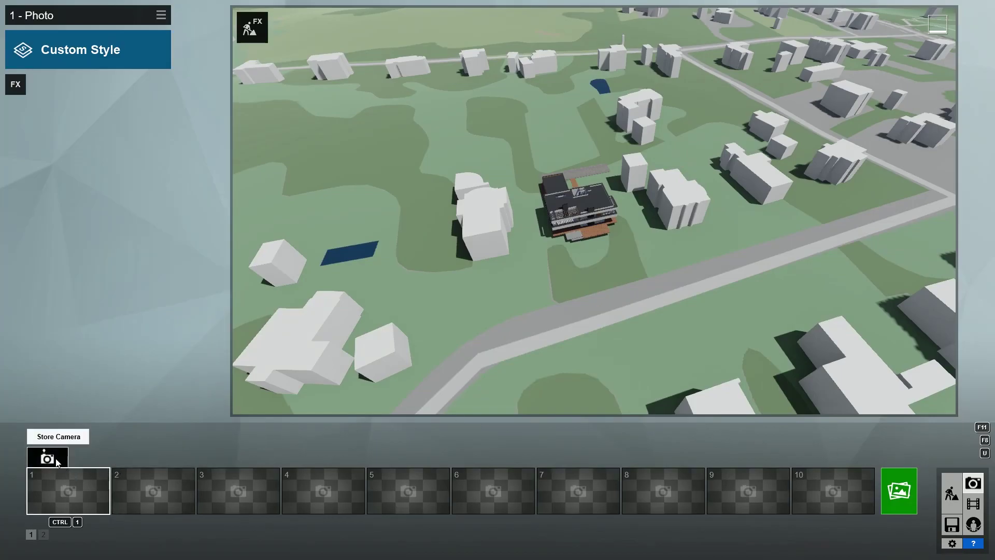
{"action": "left_click", "coordinate": [48, 457]}
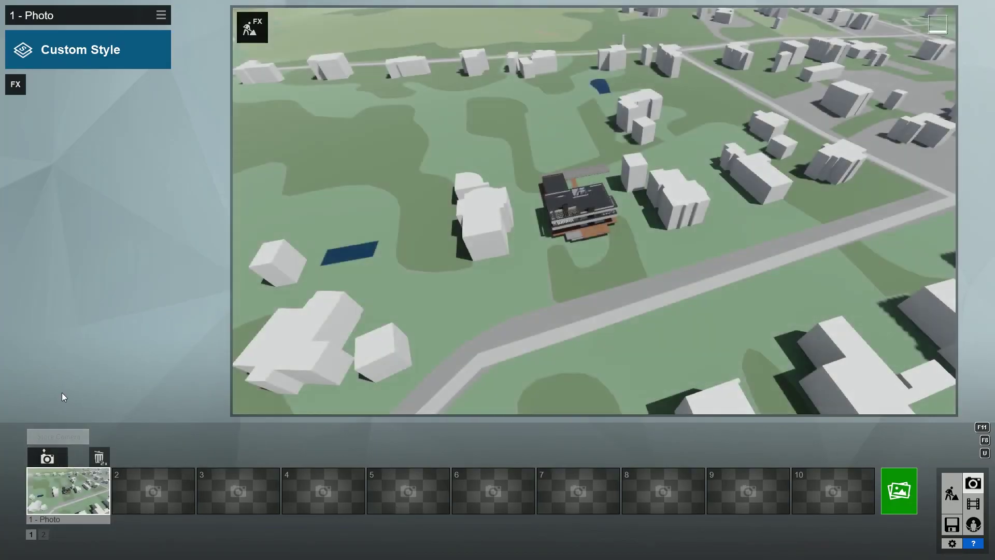
Step: Add a Camera > Photo Matching effect and open its editor
{"action": "left_click", "coordinate": [15, 84]}
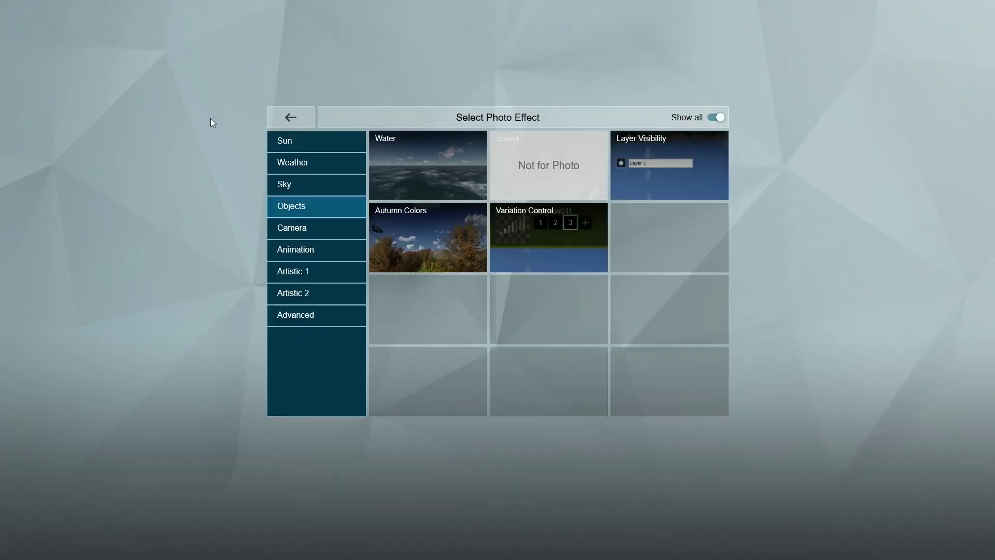
{"action": "left_click", "coordinate": [291, 226]}
{"action": "left_click", "coordinate": [404, 179]}
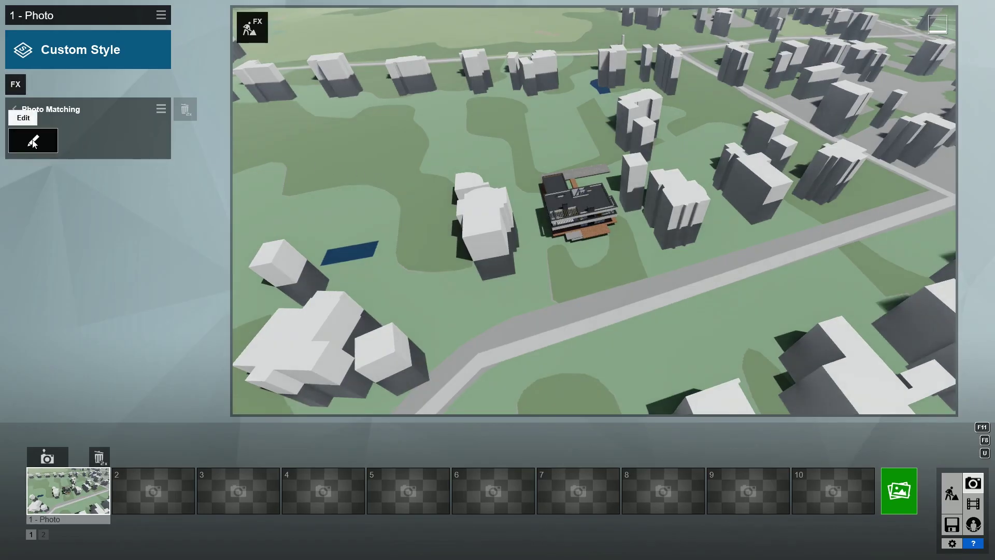
{"action": "left_click", "coordinate": [33, 142]}
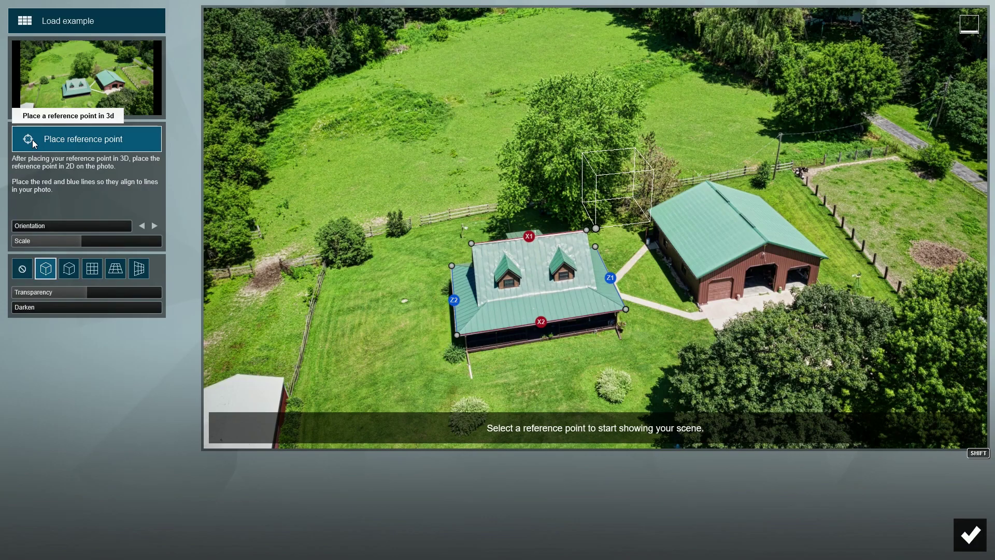
Step: Load the aerial photo 721_2160.jpg as the Photo Matching background
{"action": "left_click", "coordinate": [68, 82]}
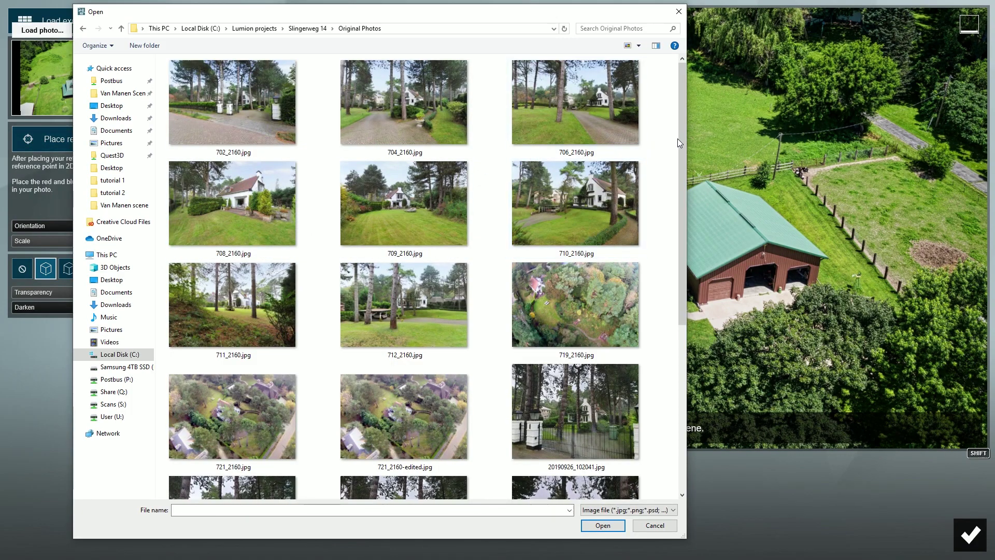
{"action": "left_click_drag", "start_coordinate": [680, 142], "coordinate": [668, 238]}
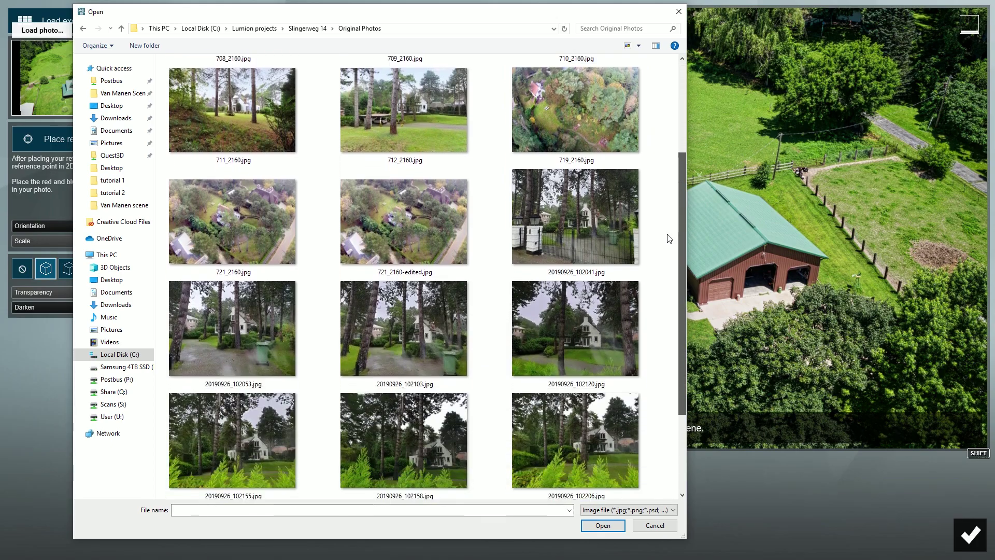
{"action": "left_click", "coordinate": [246, 219]}
{"action": "double_click", "coordinate": [244, 218]}
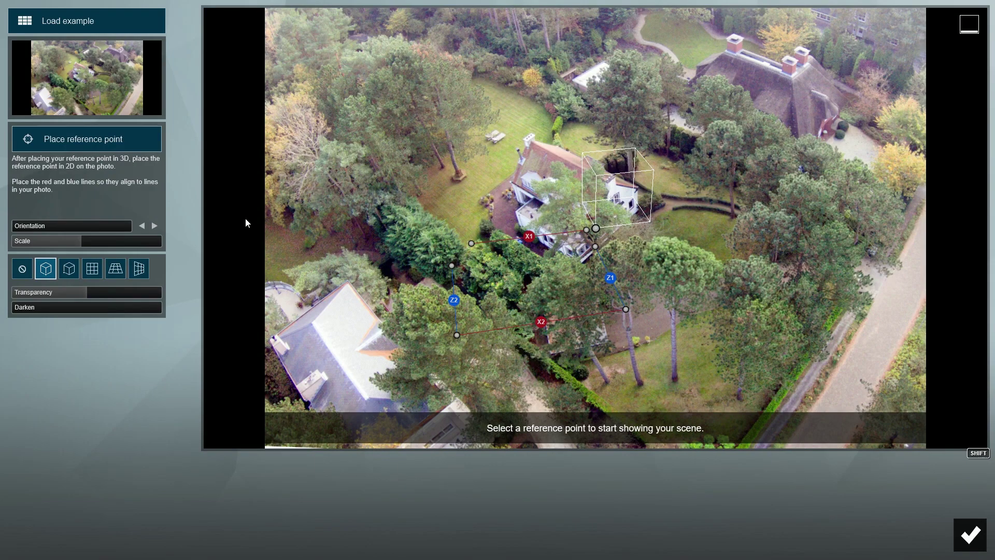
Step: Align the X1/X2 and Z1/Z2 lines with the house edges and position the reference point
{"action": "left_click_drag", "start_coordinate": [472, 243], "coordinate": [509, 182]}
{"action": "left_click_drag", "start_coordinate": [586, 230], "coordinate": [627, 89]}
{"action": "left_click_drag", "start_coordinate": [512, 304], "coordinate": [582, 261]}
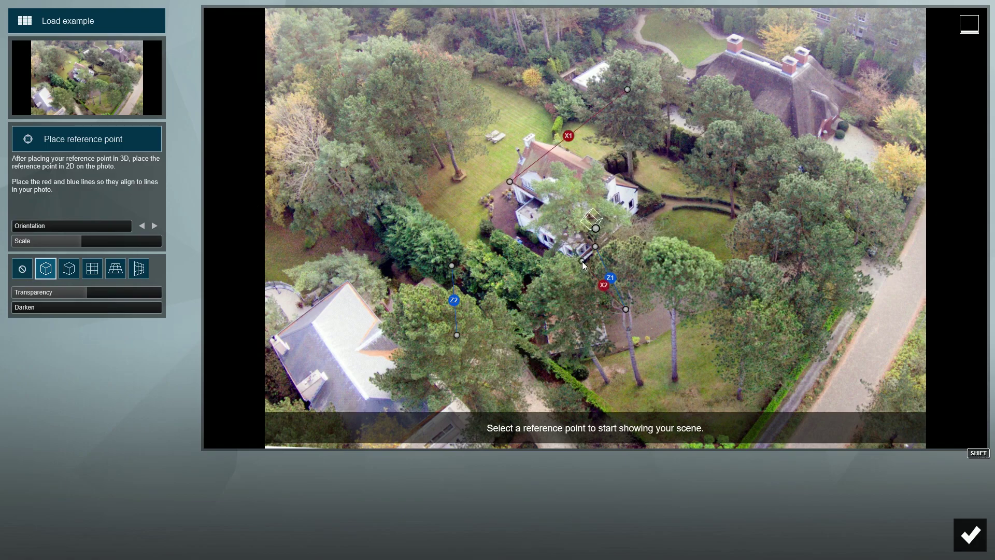
{"action": "left_click_drag", "start_coordinate": [624, 309], "coordinate": [728, 131]}
{"action": "left_click_drag", "start_coordinate": [595, 247], "coordinate": [515, 184]}
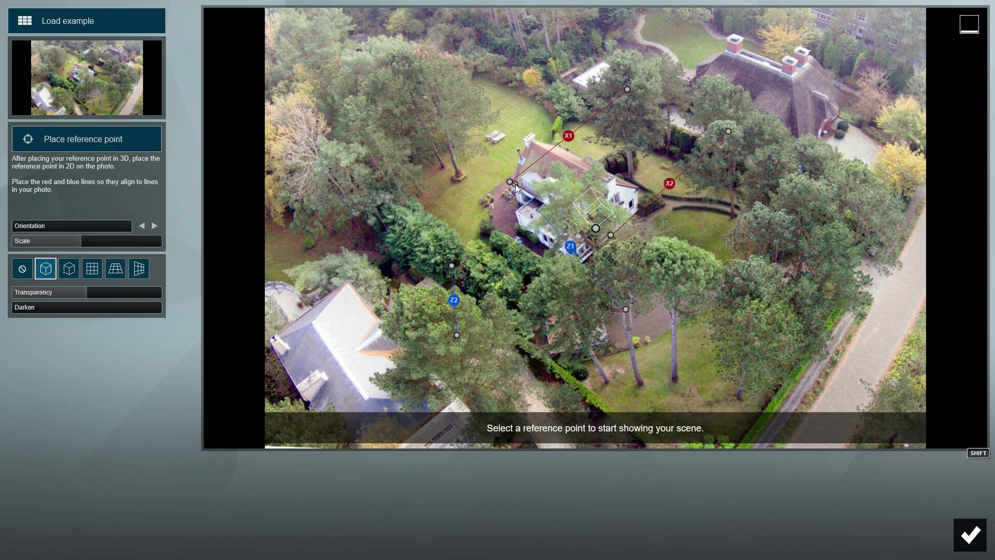
{"action": "left_click_drag", "start_coordinate": [625, 310], "coordinate": [743, 325]}
{"action": "left_click_drag", "start_coordinate": [452, 265], "coordinate": [535, 136]}
{"action": "left_click_drag", "start_coordinate": [456, 335], "coordinate": [740, 241]}
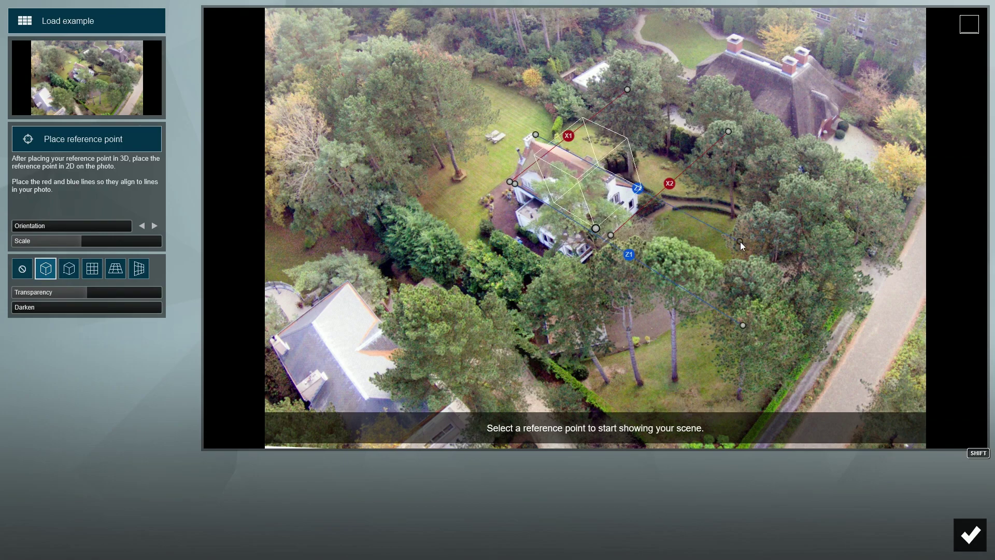
{"action": "left_click_drag", "start_coordinate": [596, 228], "coordinate": [603, 293]}
Step: Check perspective with the ground grid and reference box, then begin 3D reference-point placement
{"action": "left_click", "coordinate": [115, 268]}
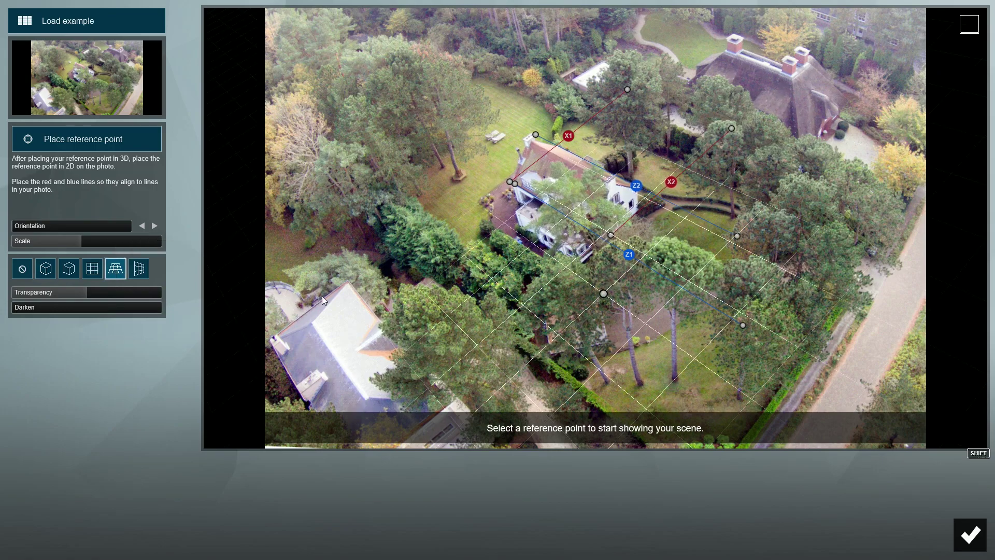
{"action": "left_click", "coordinate": [47, 272]}
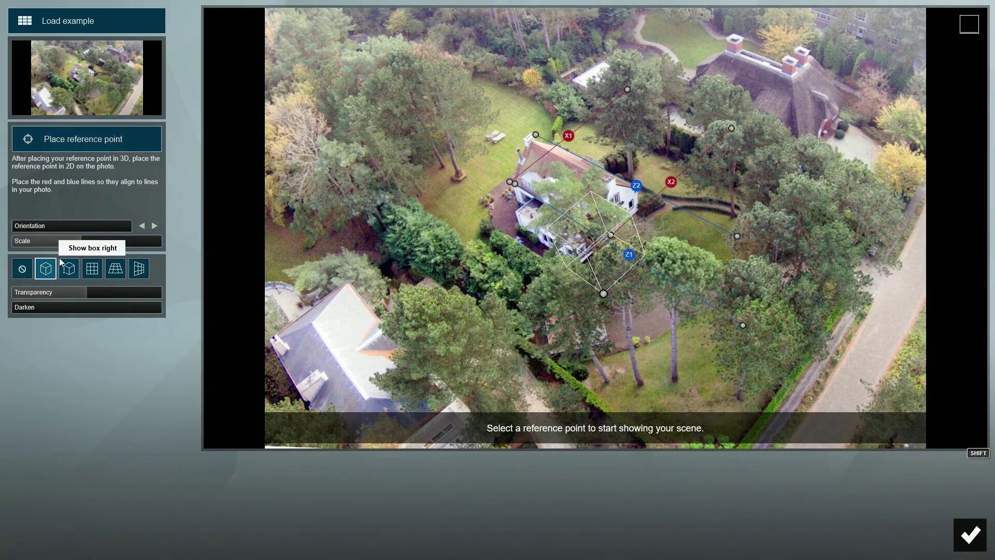
{"action": "left_click", "coordinate": [78, 141]}
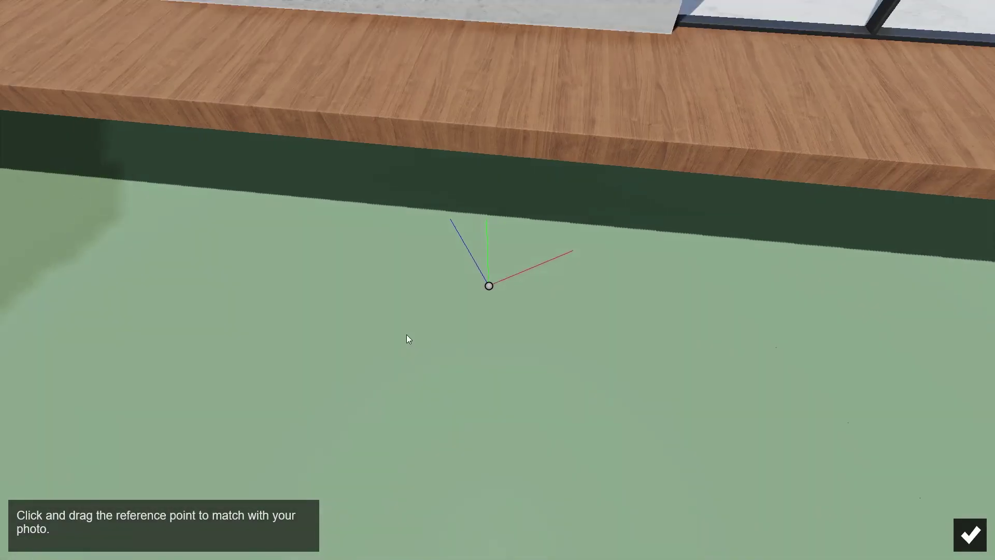
Step: Zoom out, orbit around the villa, and pin the reference point to its corner
{"action": "scroll", "coordinate": [412, 335], "scroll_direction": "down", "scroll_amount": 3}
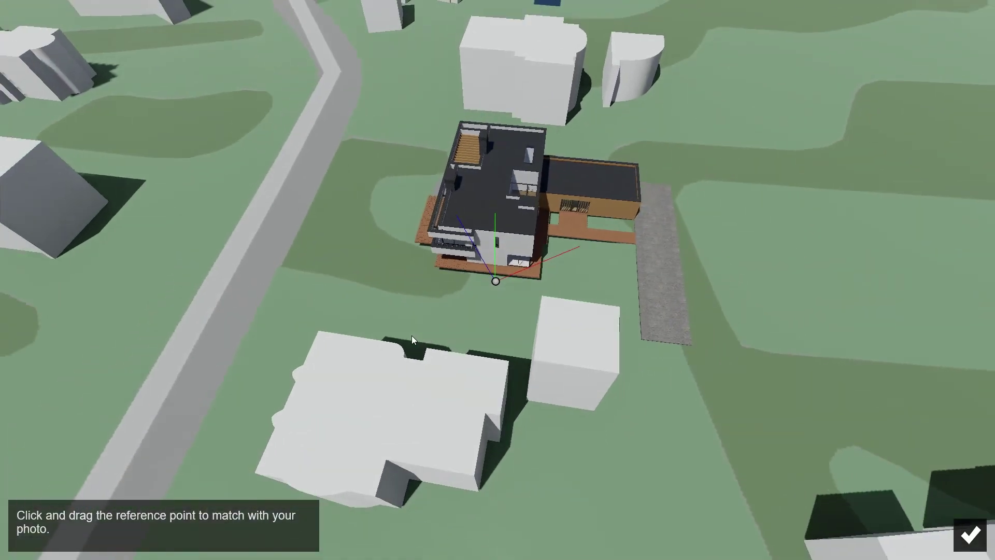
{"action": "right_click_drag", "start_coordinate": [411, 335], "coordinate": [408, 257]}
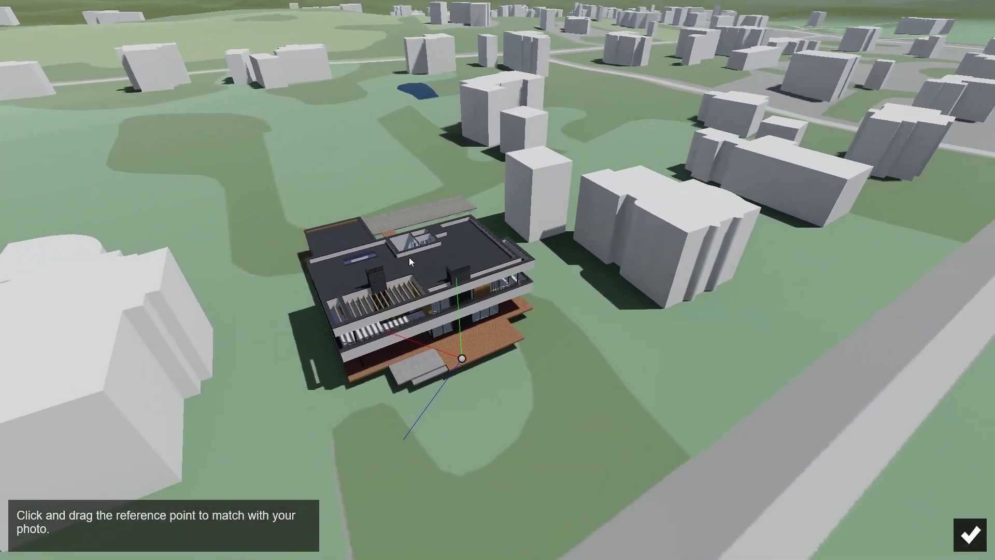
{"action": "left_click", "coordinate": [353, 380]}
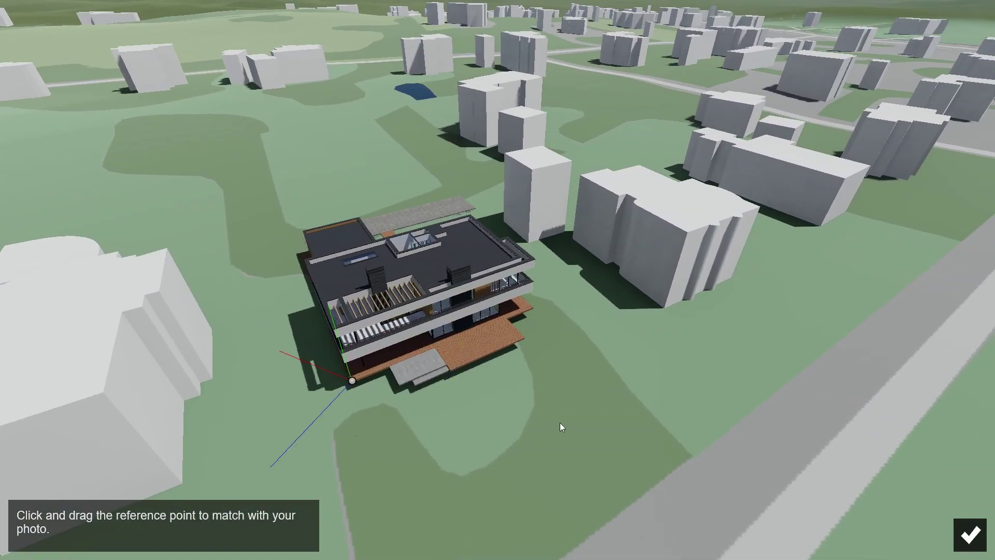
{"action": "left_click", "coordinate": [969, 534]}
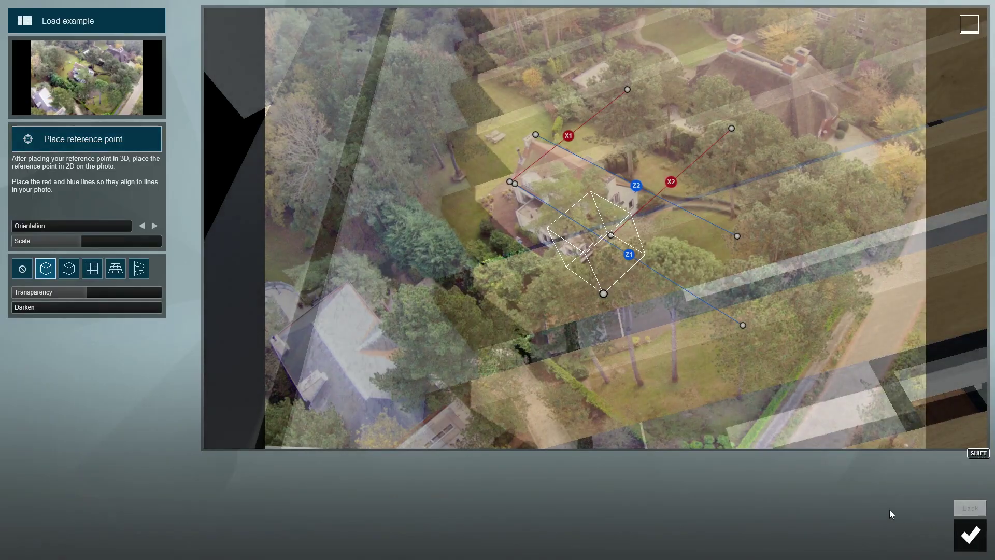
Step: Fit the villa to the photo at scale 0.1571x, lower overlay transparency, and confirm
{"action": "left_click_drag", "start_coordinate": [100, 244], "coordinate": [54, 231]}
{"action": "left_click_drag", "start_coordinate": [603, 295], "coordinate": [555, 311]}
{"action": "left_click_drag", "start_coordinate": [47, 242], "coordinate": [58, 241]}
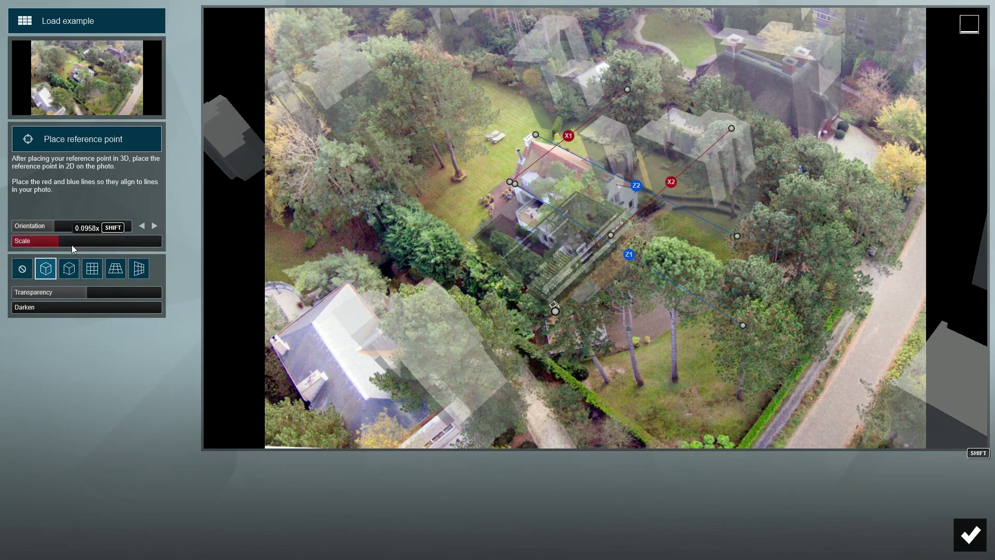
{"action": "left_click_drag", "start_coordinate": [555, 311], "coordinate": [545, 308]}
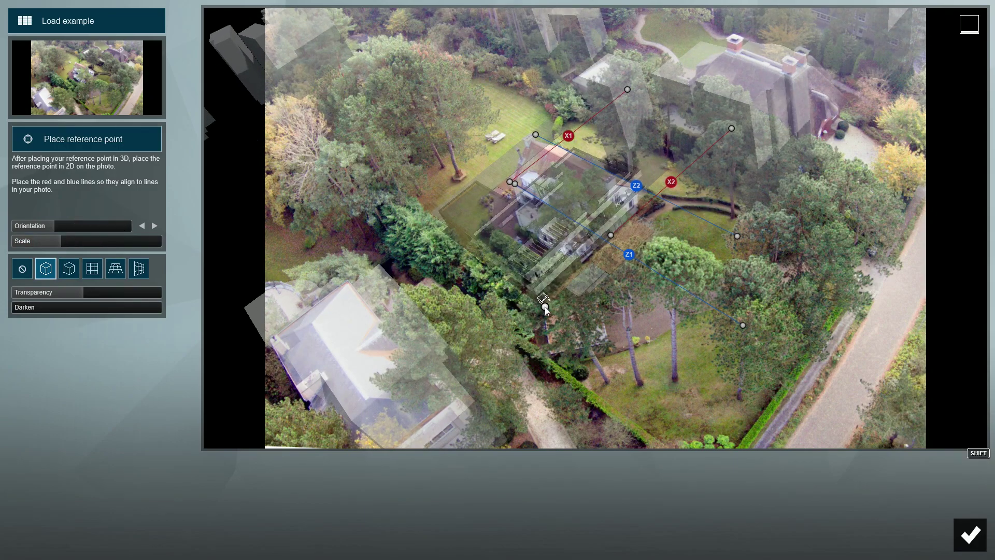
{"action": "left_click_drag", "start_coordinate": [60, 243], "coordinate": [63, 241]}
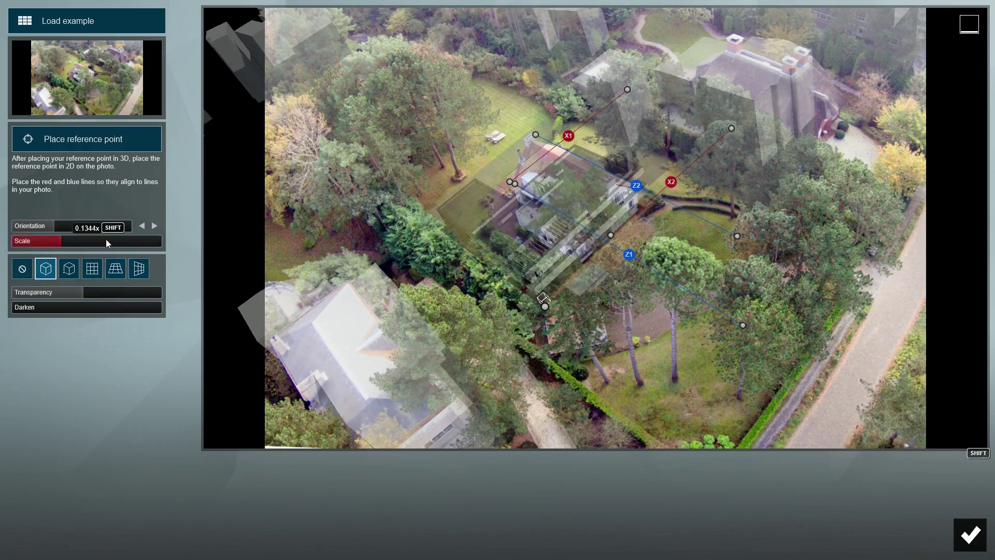
{"action": "mouse_move", "coordinate": [363, 214]}
{"action": "left_mouse_down"}
{"action": "mouse_move", "coordinate": [354, 215]}
{"action": "mouse_move", "coordinate": [378, 214]}
{"action": "mouse_move", "coordinate": [350, 216]}
{"action": "mouse_move", "coordinate": [380, 215]}
{"action": "mouse_move", "coordinate": [369, 218]}
{"action": "left_mouse_up"}
{"action": "left_click_drag", "start_coordinate": [163, 293], "coordinate": [79, 297]}
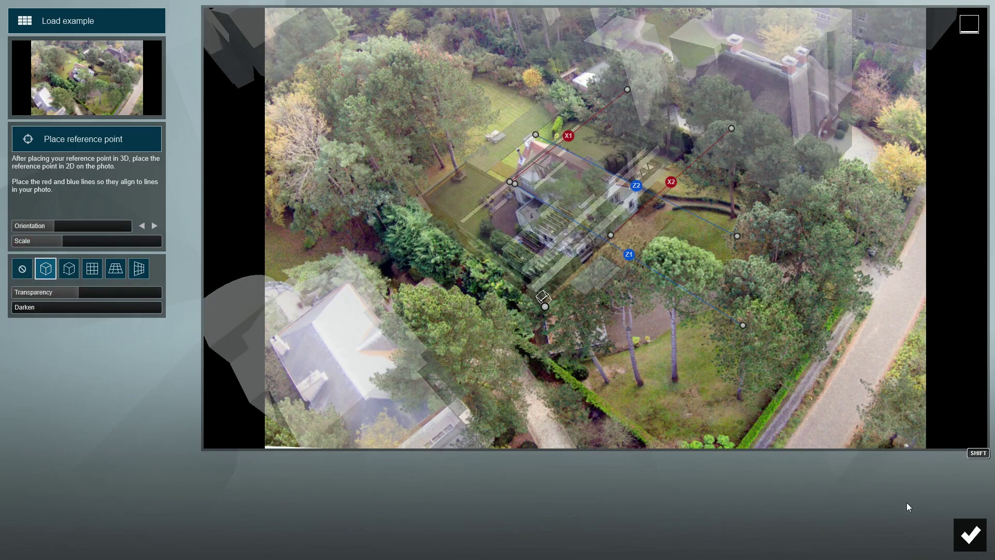
{"action": "left_click", "coordinate": [970, 533]}
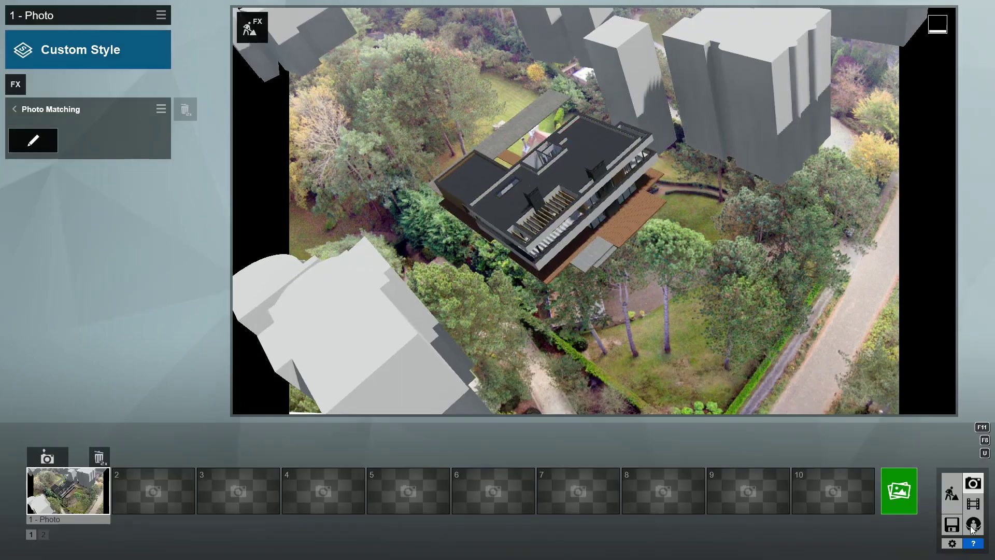
Step: Uncheck Buildings in the OpenStreetMap landscape panel and return to Photo mode
{"action": "left_click", "coordinate": [952, 495]}
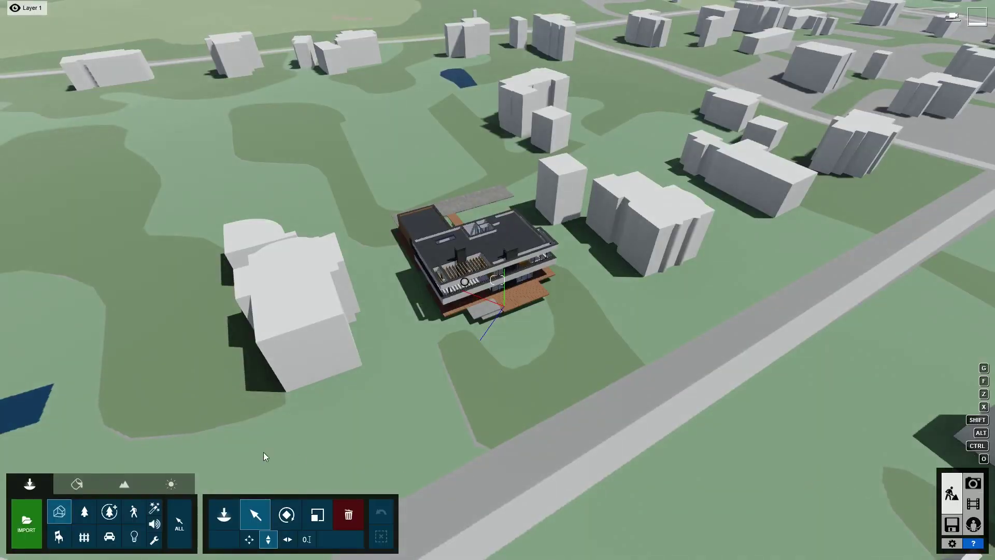
{"action": "left_click", "coordinate": [128, 484]}
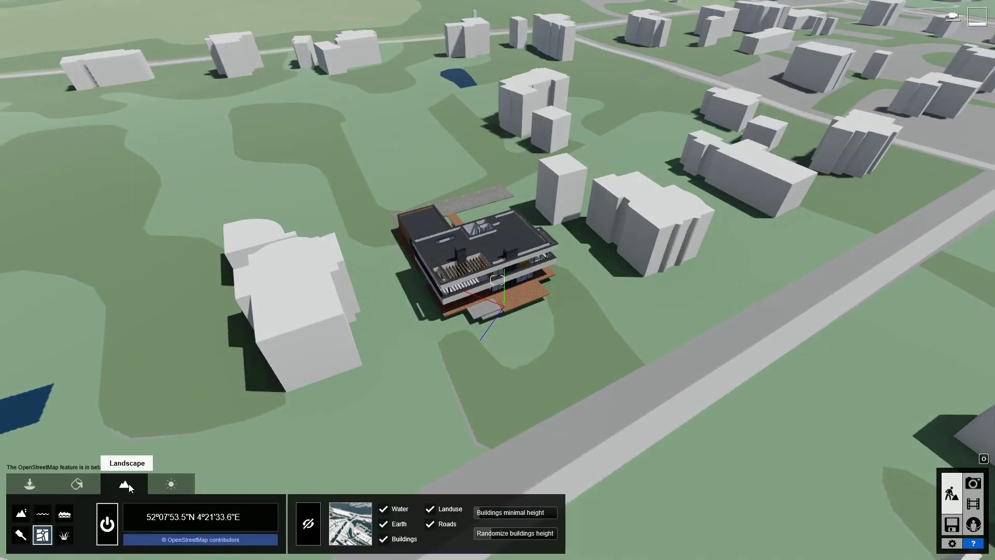
{"action": "left_click", "coordinate": [384, 539]}
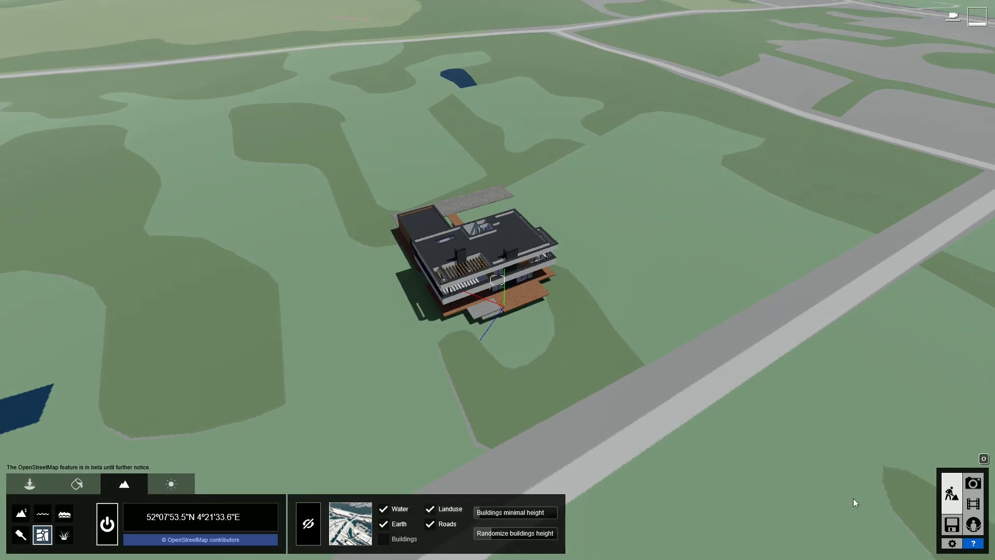
{"action": "left_click", "coordinate": [972, 484]}
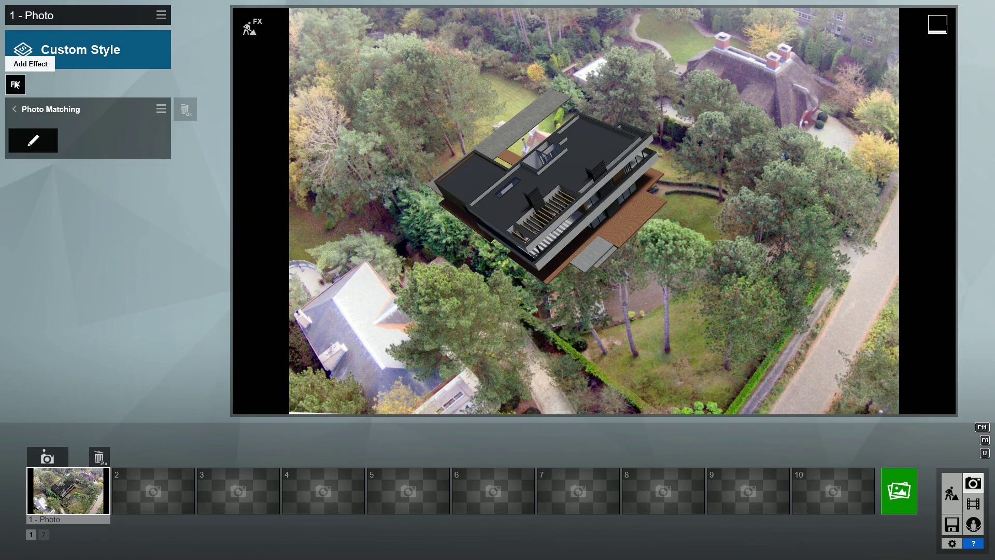
Step: Apply the Overcast style to photo 1 and go back to the 3D scene editor
{"action": "left_click", "coordinate": [44, 52]}
{"action": "left_click", "coordinate": [339, 352]}
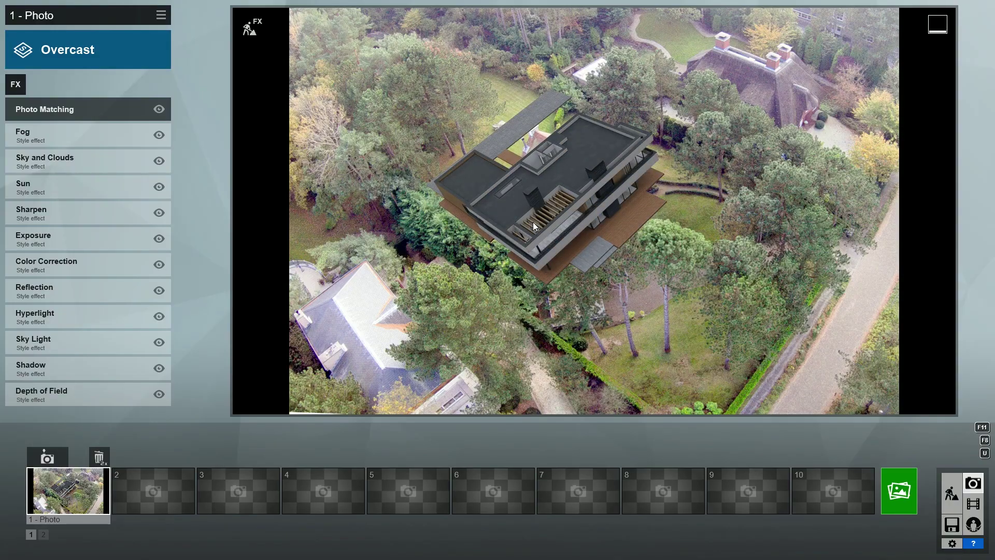
{"action": "left_click", "coordinate": [249, 30]}
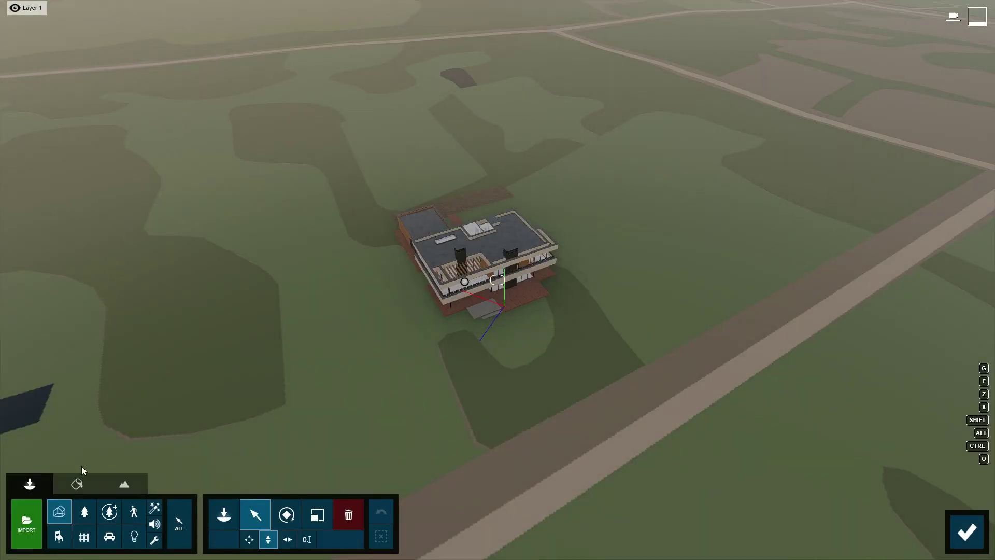
Step: Search the Nature library for europeanaspen and plant an EuropeanAspen XL2 on the lawn below the villa
{"action": "left_click", "coordinate": [85, 512]}
{"action": "left_click", "coordinate": [218, 516]}
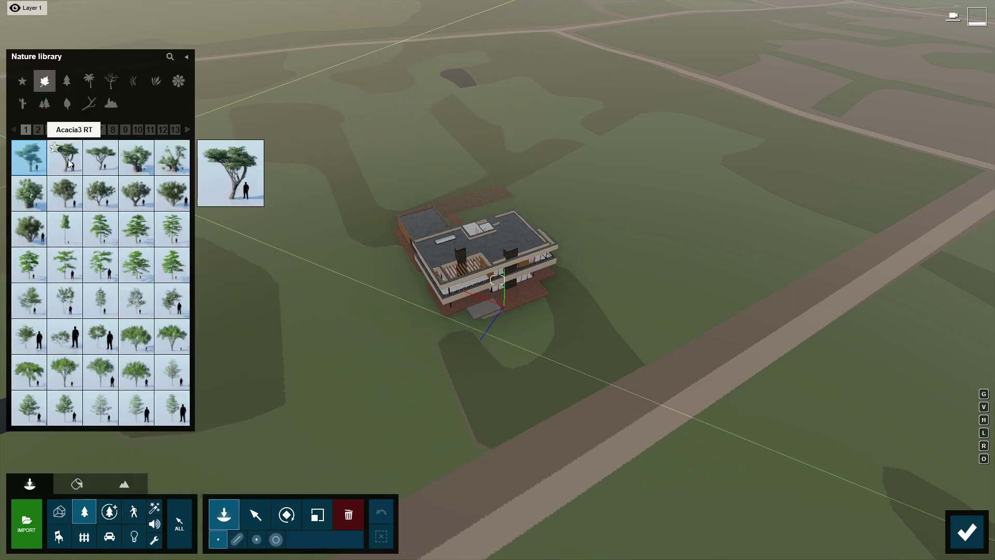
{"action": "left_click", "coordinate": [63, 130]}
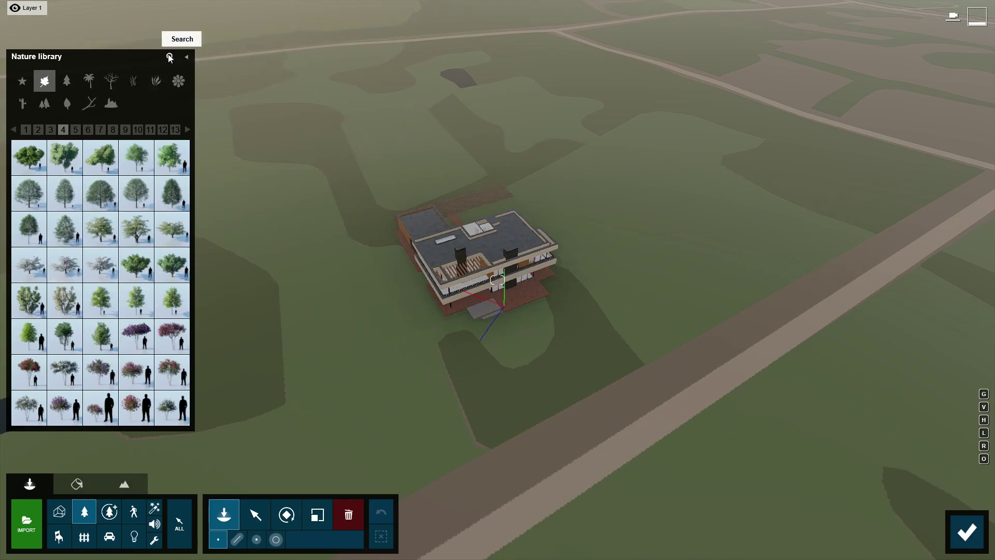
{"action": "left_click", "coordinate": [170, 57]}
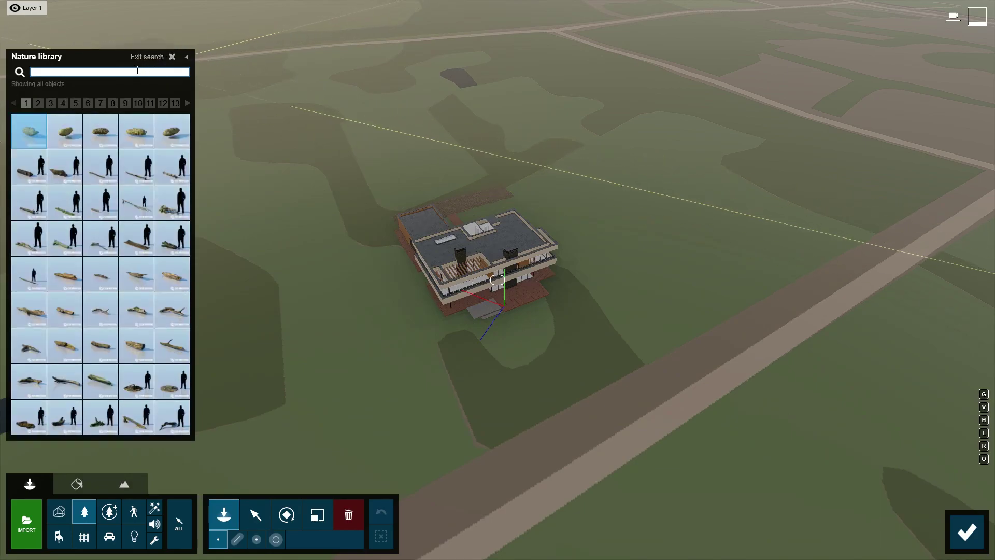
{"action": "type", "text": "europeanas"}
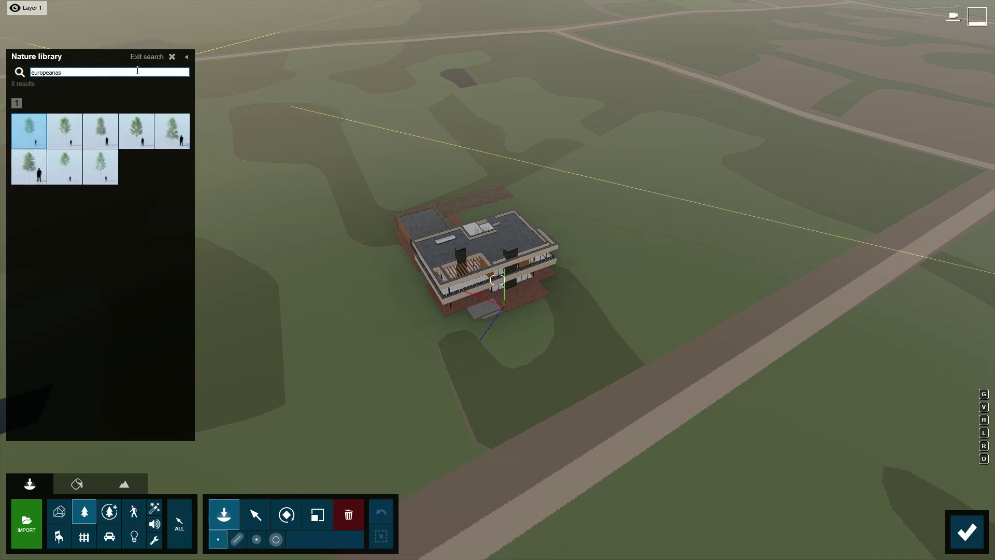
{"action": "type", "text": "pen"}
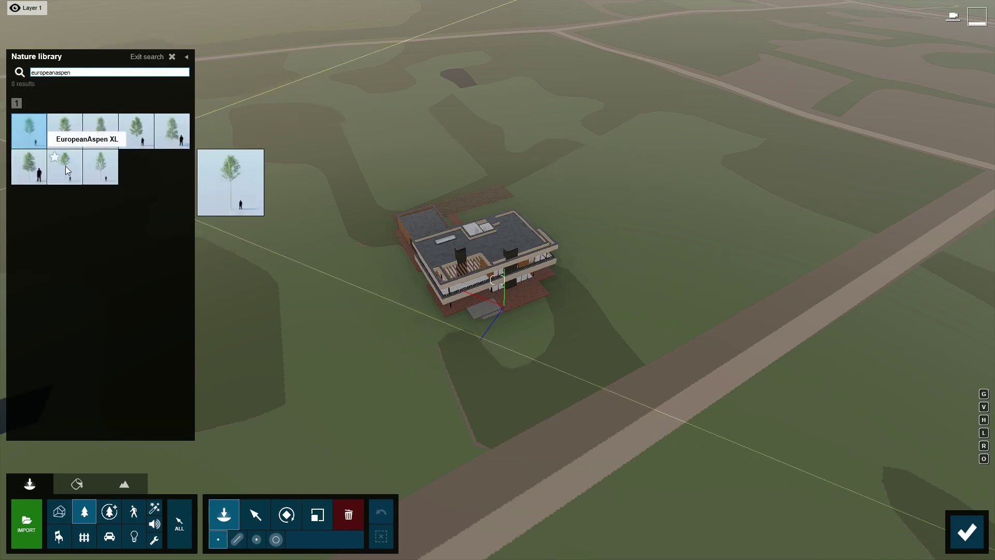
{"action": "mouse_move", "coordinate": [92, 166]}
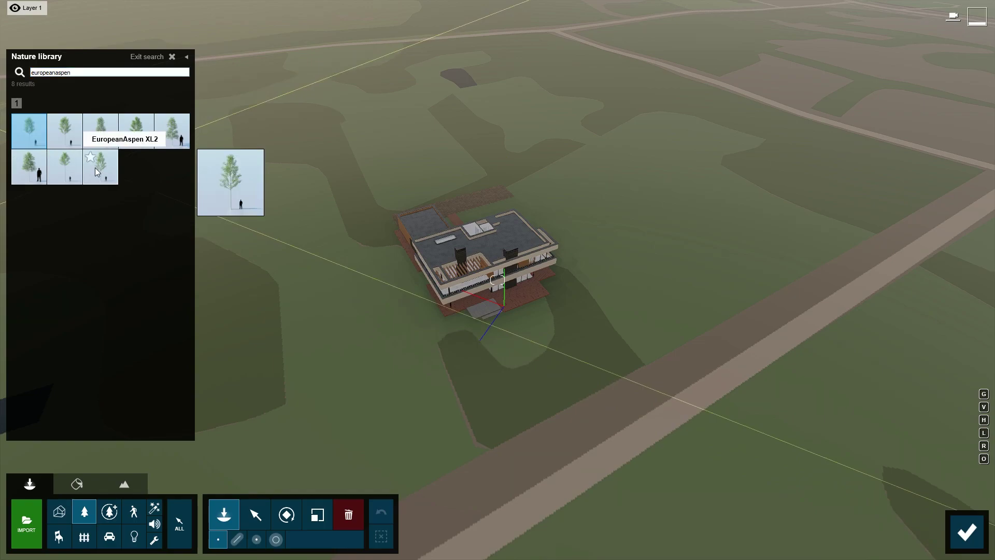
{"action": "left_click", "coordinate": [95, 167]}
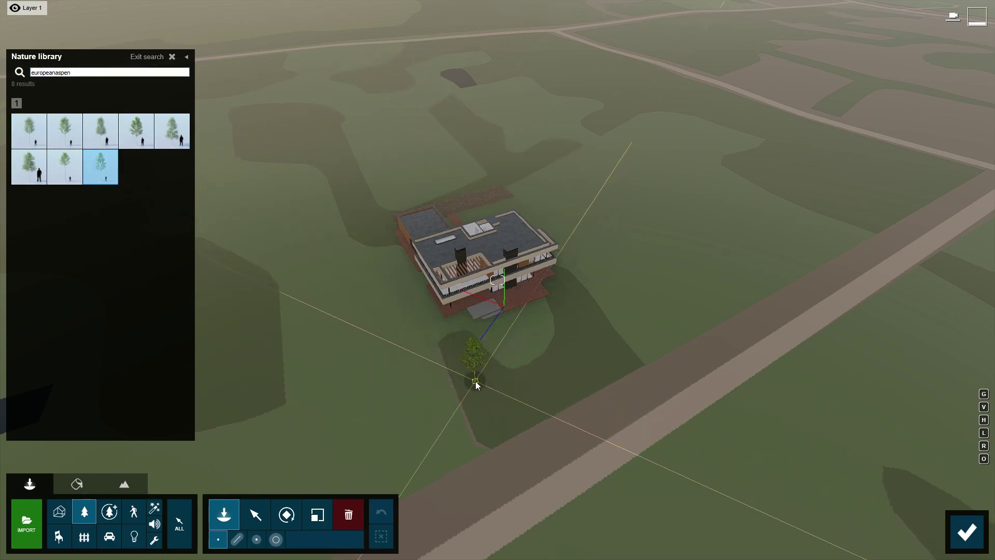
{"action": "left_click", "coordinate": [475, 404]}
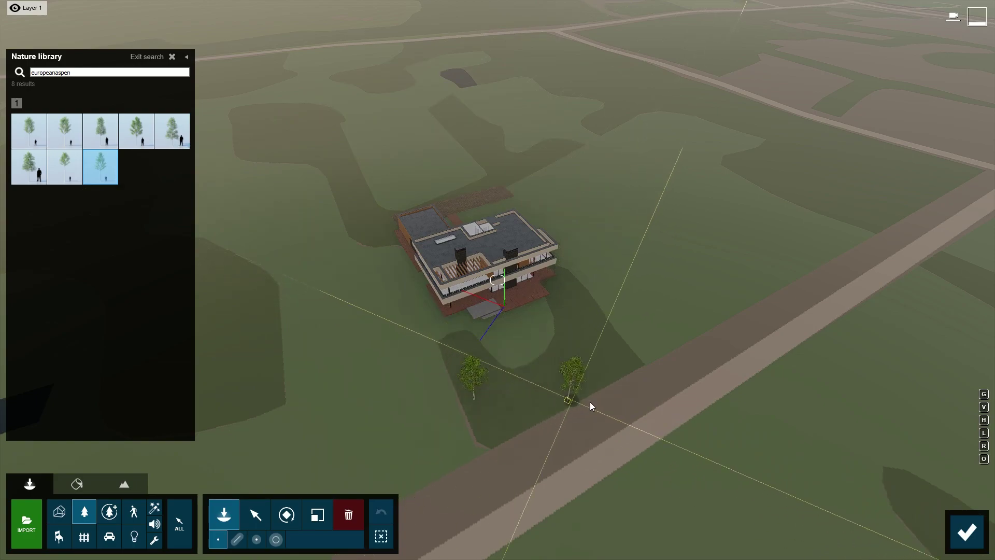
{"action": "left_click", "coordinate": [967, 533]}
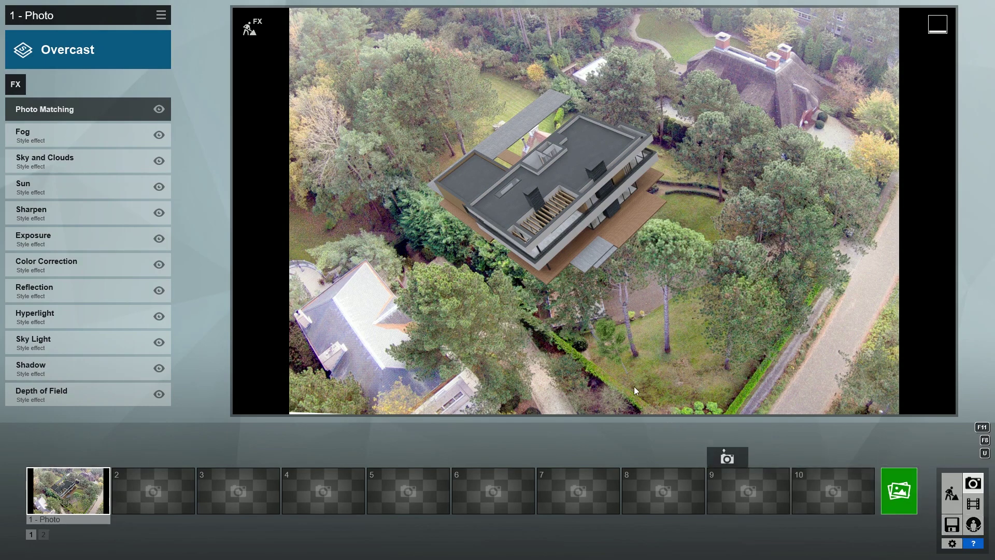
Step: Move the planted aspen freely across the lawn, checking its position against the photo
{"action": "left_click", "coordinate": [249, 27]}
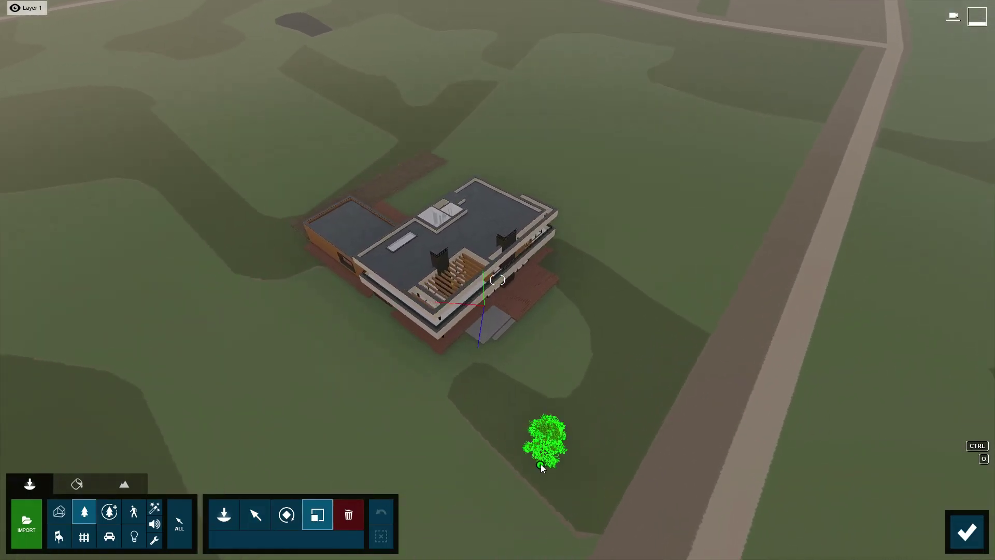
{"action": "left_click", "coordinate": [541, 463]}
{"action": "left_click", "coordinate": [249, 539]}
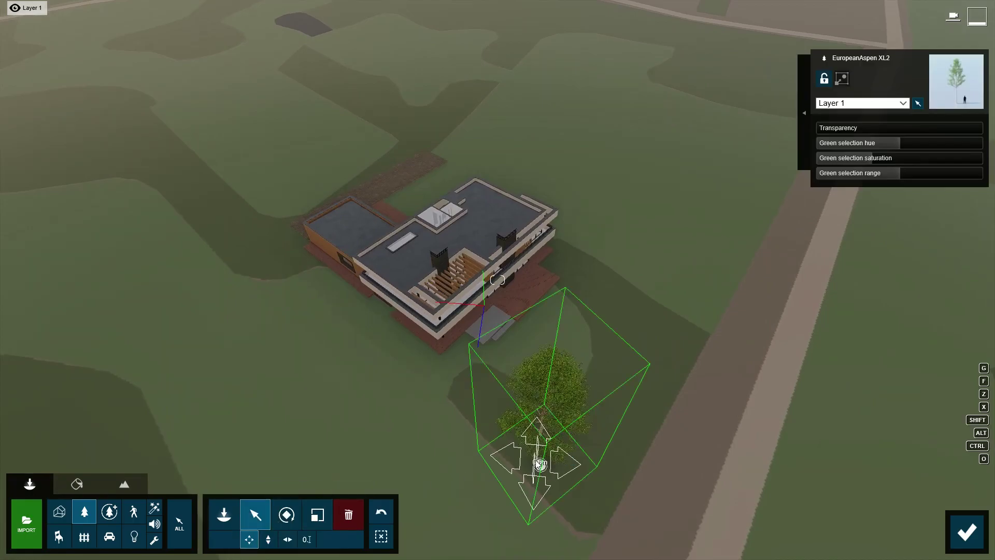
{"action": "left_click_drag", "start_coordinate": [536, 462], "coordinate": [526, 467]}
{"action": "left_click", "coordinate": [965, 531]}
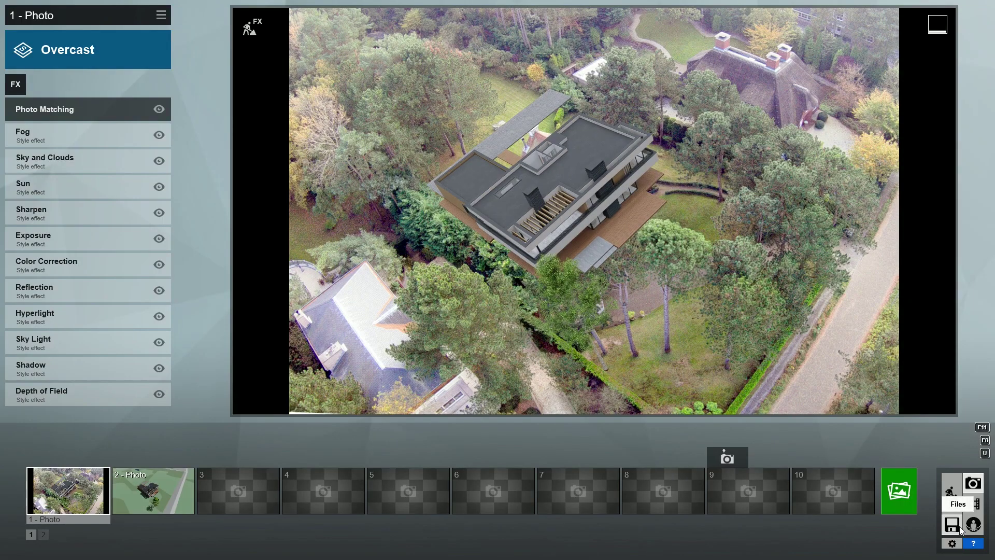
{"action": "left_click", "coordinate": [952, 492]}
{"action": "left_click", "coordinate": [461, 389]}
{"action": "left_click_drag", "start_coordinate": [462, 391], "coordinate": [460, 382]}
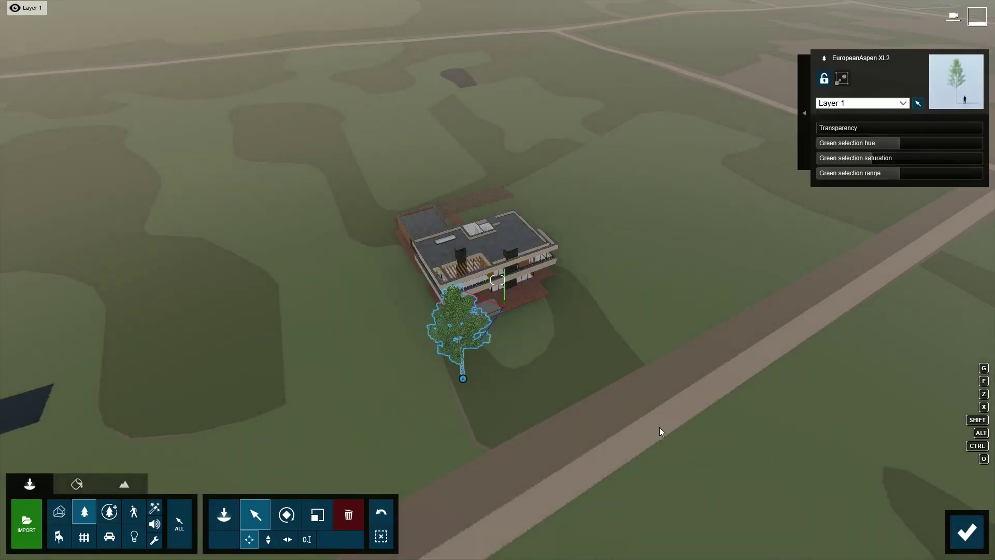
{"action": "left_click", "coordinate": [965, 531]}
{"action": "left_click", "coordinate": [256, 34]}
Step: Alt-drag a duplicate aspen beside the original, then scale and rotate it
{"action": "left_click_drag", "start_coordinate": [510, 441], "coordinate": [602, 461], "text": "alt"}
{"action": "left_click", "coordinate": [317, 515]}
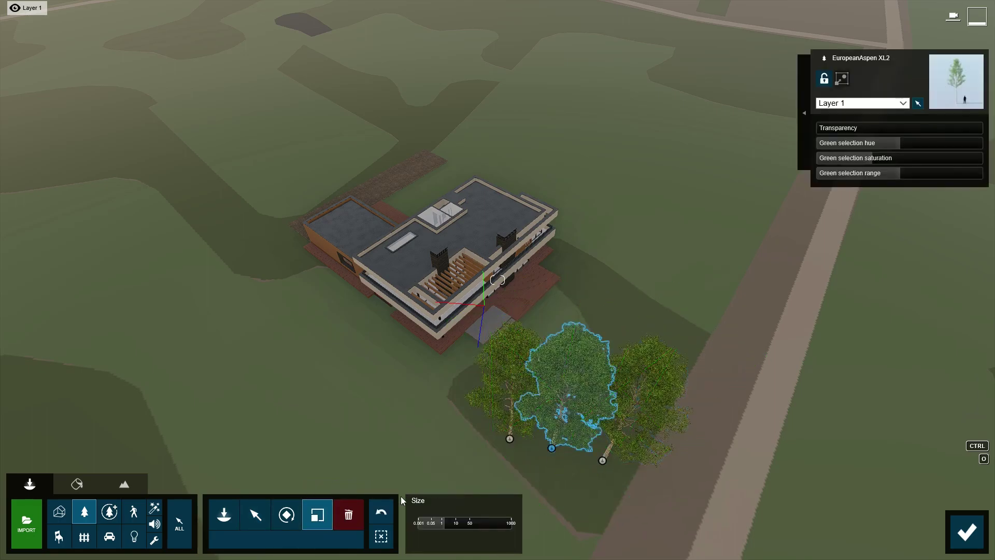
{"action": "left_click", "coordinate": [287, 515]}
{"action": "left_click", "coordinate": [964, 531]}
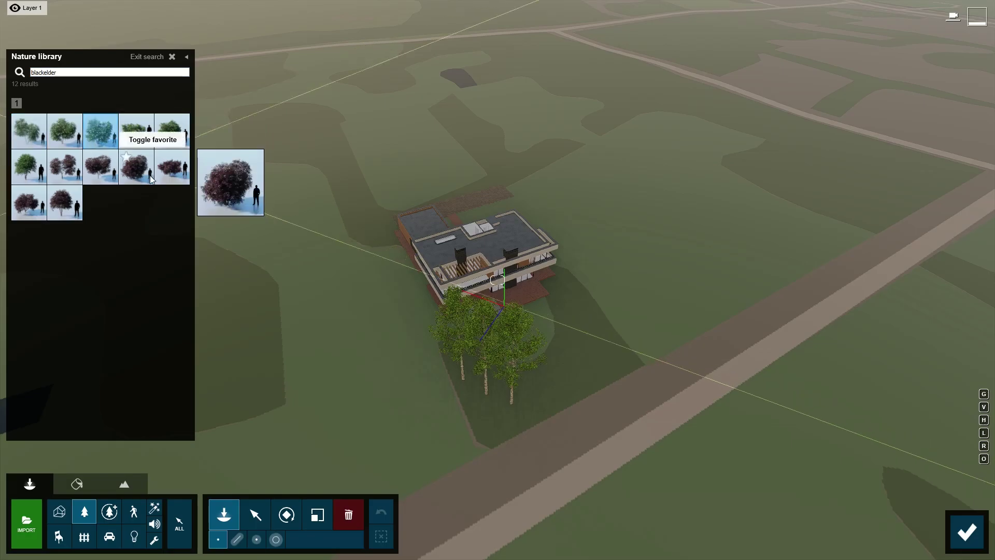
Step: Stroke-place a line of 9 black elder bushes along the villa's left side
{"action": "left_click", "coordinate": [400, 301]}
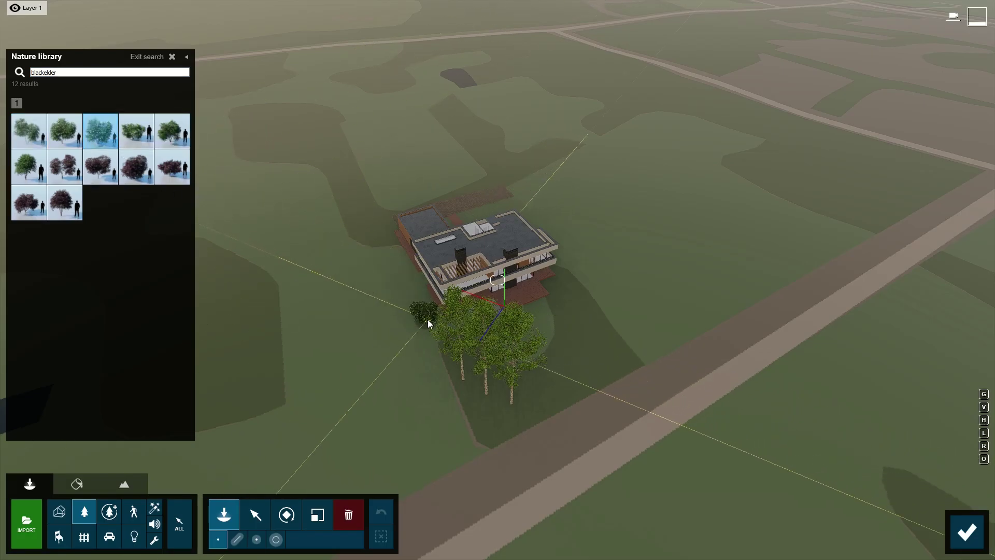
{"action": "left_click", "coordinate": [237, 539]}
{"action": "left_click_drag", "start_coordinate": [437, 318], "coordinate": [382, 221]}
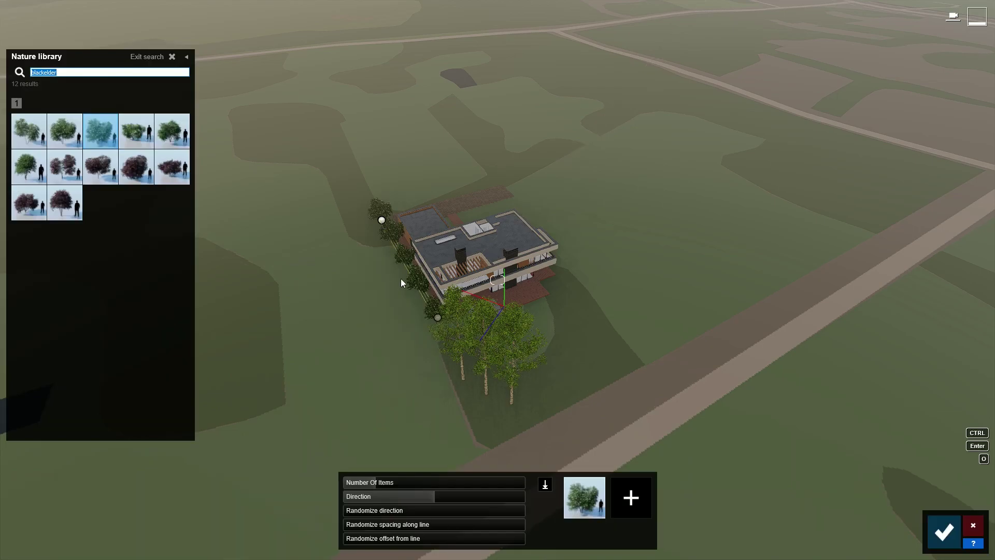
{"action": "left_click_drag", "start_coordinate": [378, 482], "coordinate": [392, 482]}
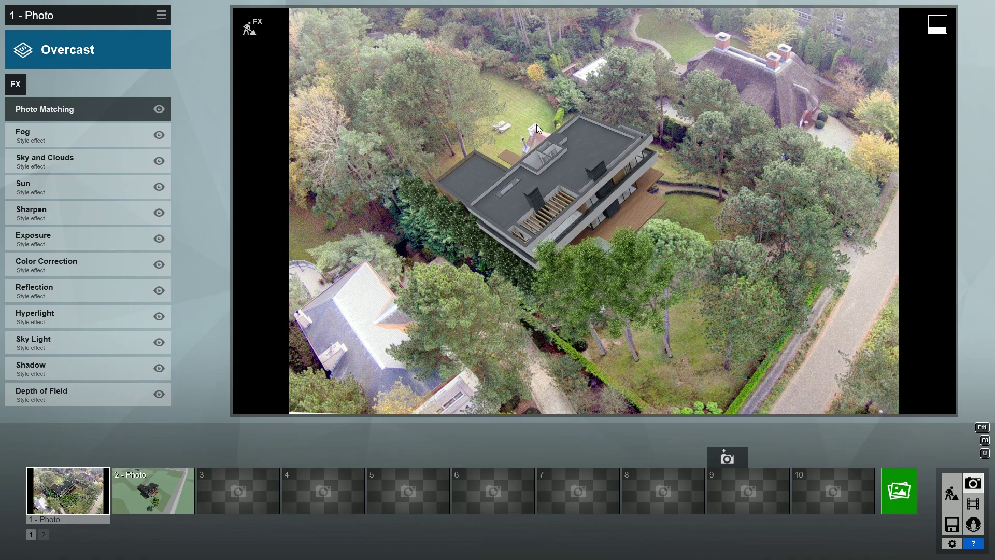
Step: Turn off Sharpen and set the Depth of Field focus point on the house edge
{"action": "left_click", "coordinate": [160, 213]}
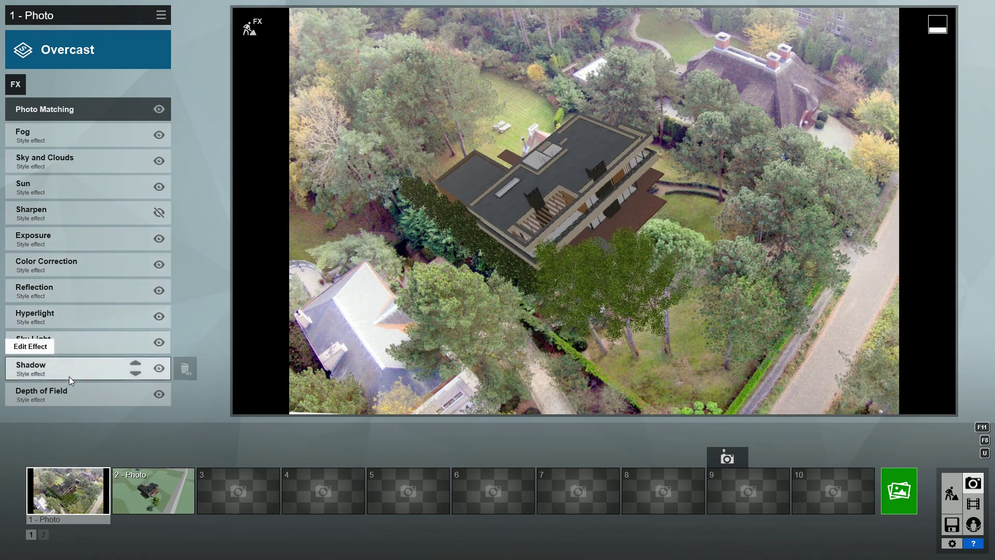
{"action": "left_click", "coordinate": [66, 395]}
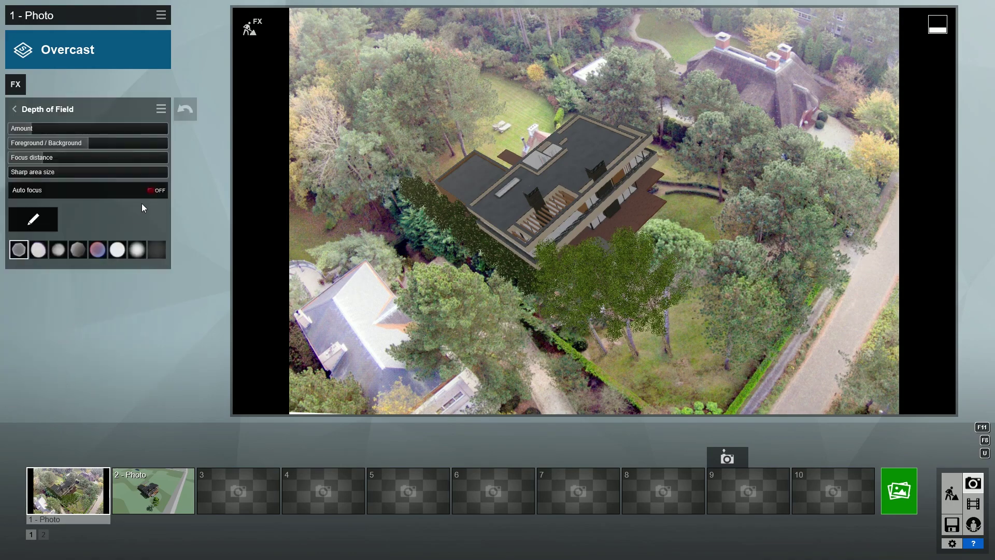
{"action": "left_click", "coordinate": [152, 189]}
{"action": "left_click", "coordinate": [34, 220]}
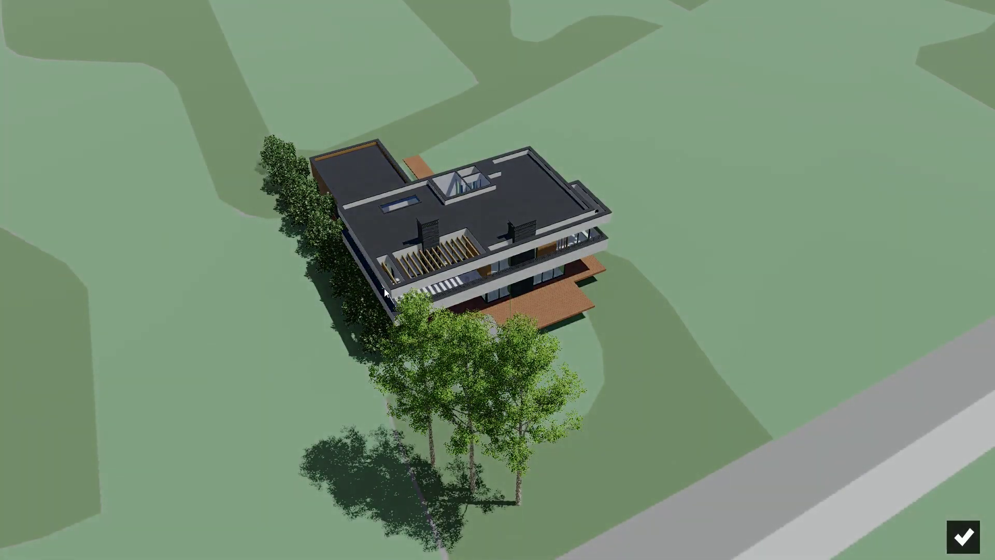
{"action": "left_click", "coordinate": [388, 289]}
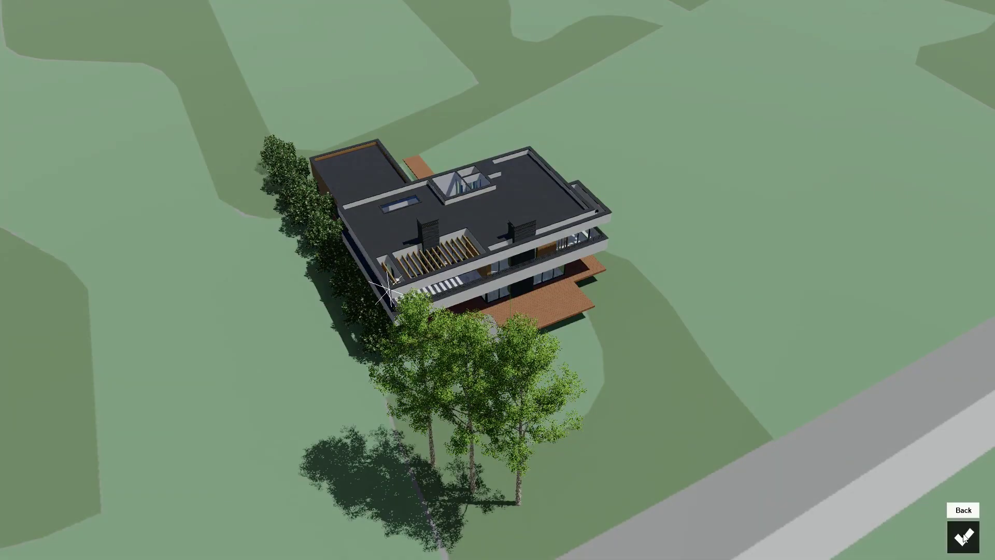
{"action": "left_click", "coordinate": [964, 537]}
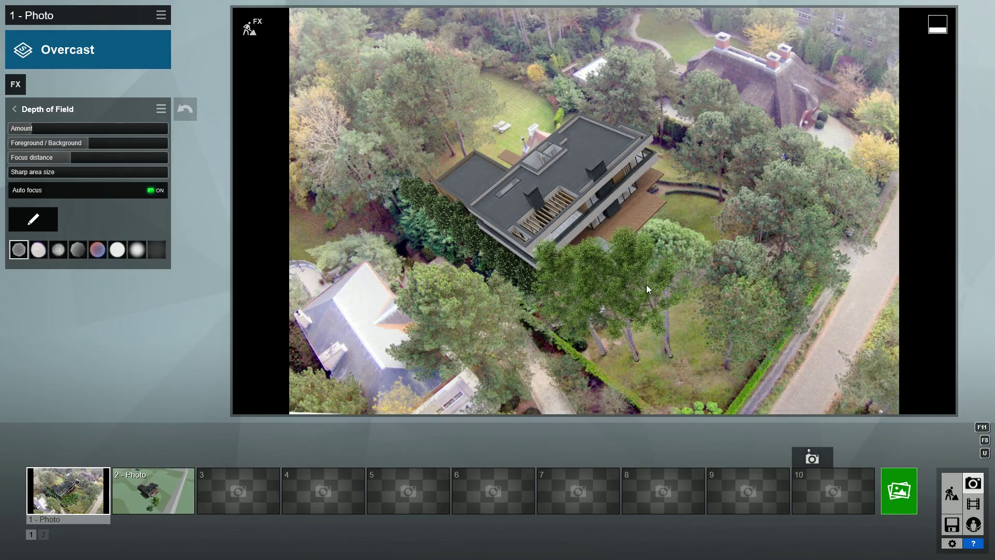
Step: Switch auto focus off and adjust the focus distance and blur amount
{"action": "left_click", "coordinate": [150, 190]}
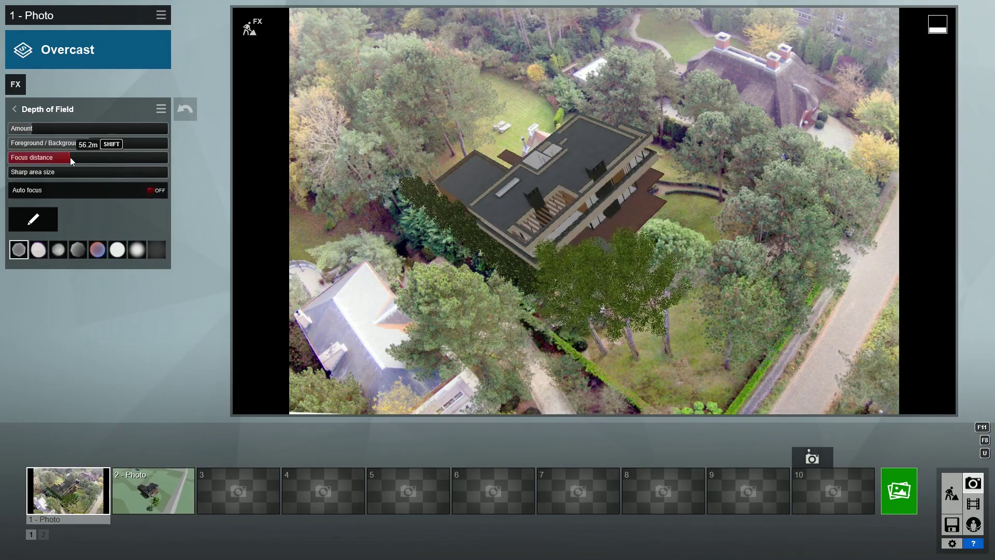
{"action": "left_click_drag", "start_coordinate": [30, 160], "coordinate": [38, 129]}
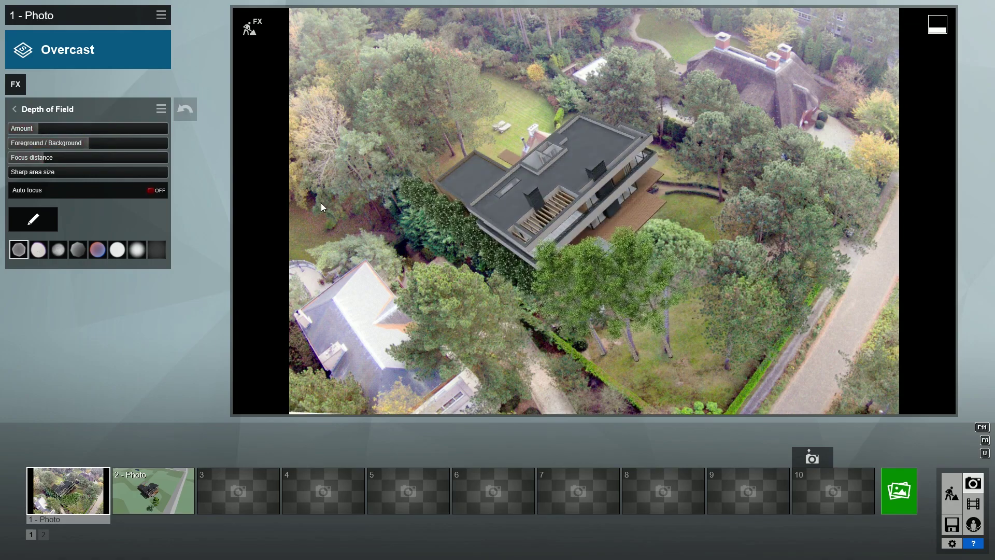
{"action": "left_click", "coordinate": [15, 110]}
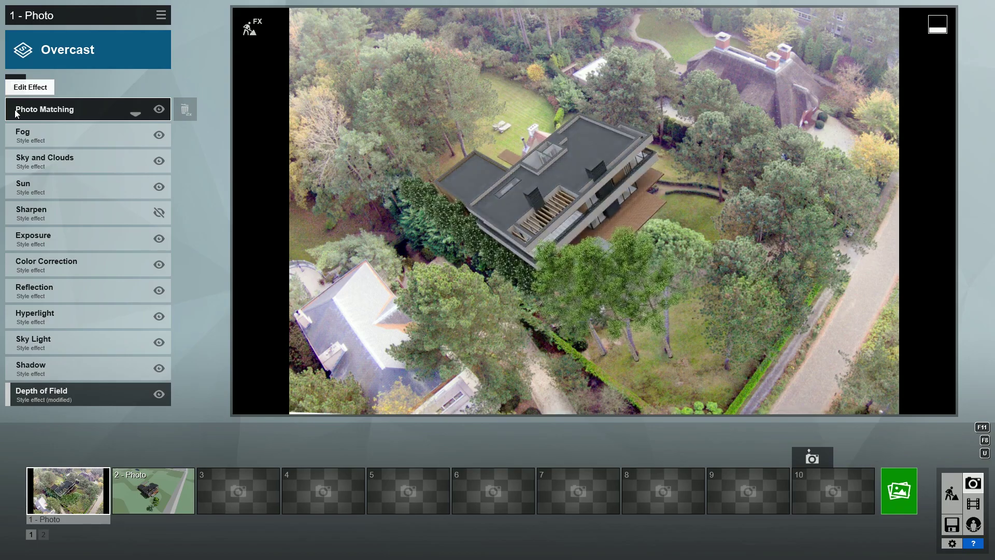
Step: Add a Real Skies effect using the third Overcast sky
{"action": "left_click", "coordinate": [15, 82]}
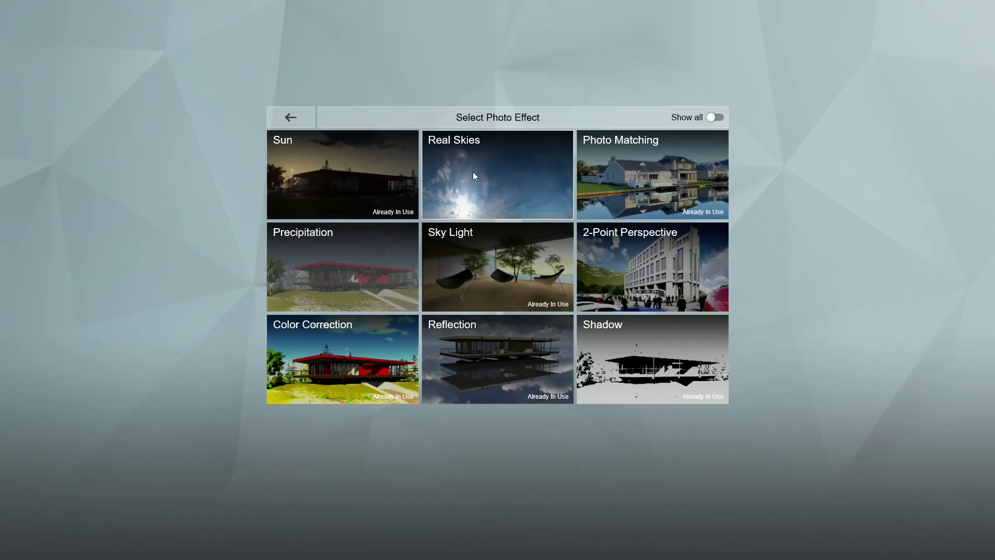
{"action": "left_click", "coordinate": [475, 176]}
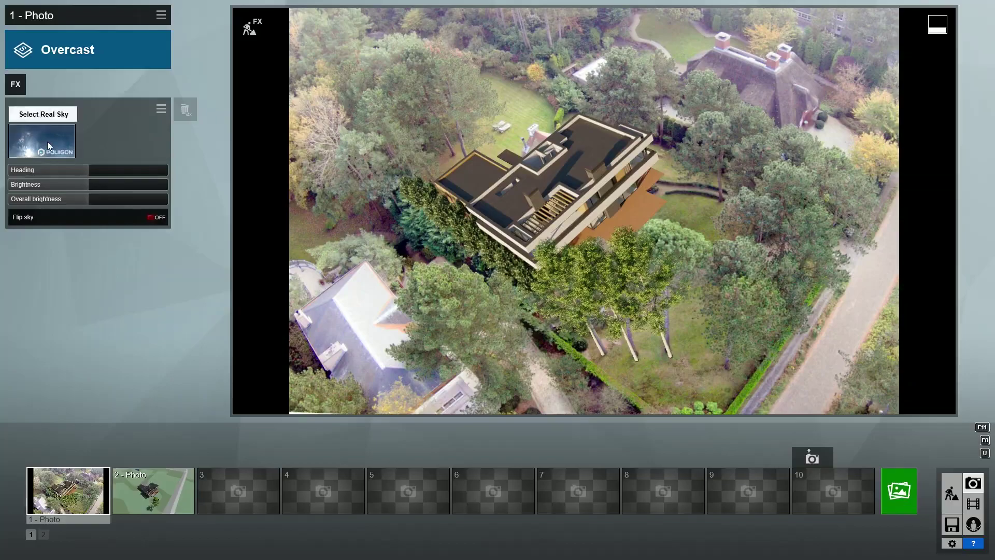
{"action": "left_click", "coordinate": [48, 141]}
{"action": "left_click", "coordinate": [506, 115]}
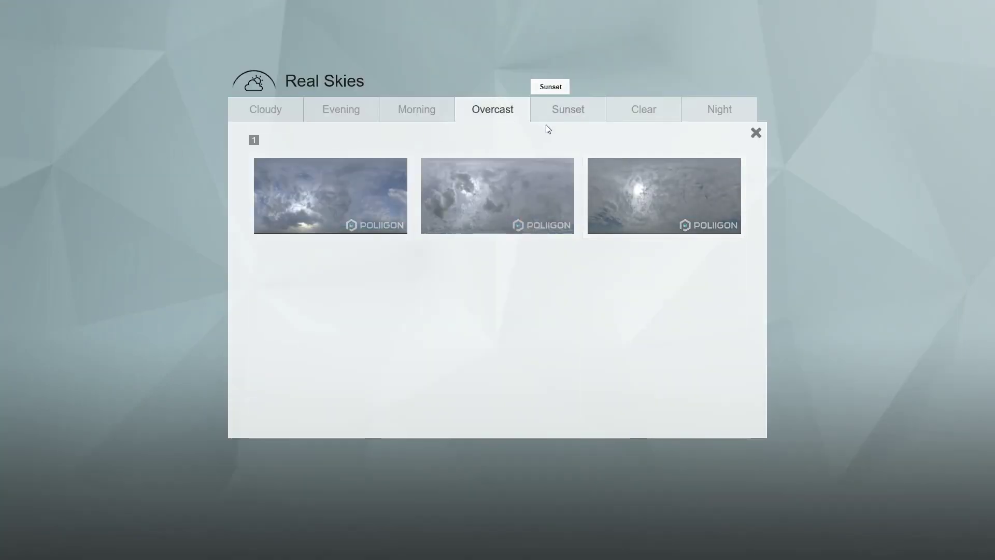
{"action": "left_click", "coordinate": [635, 181]}
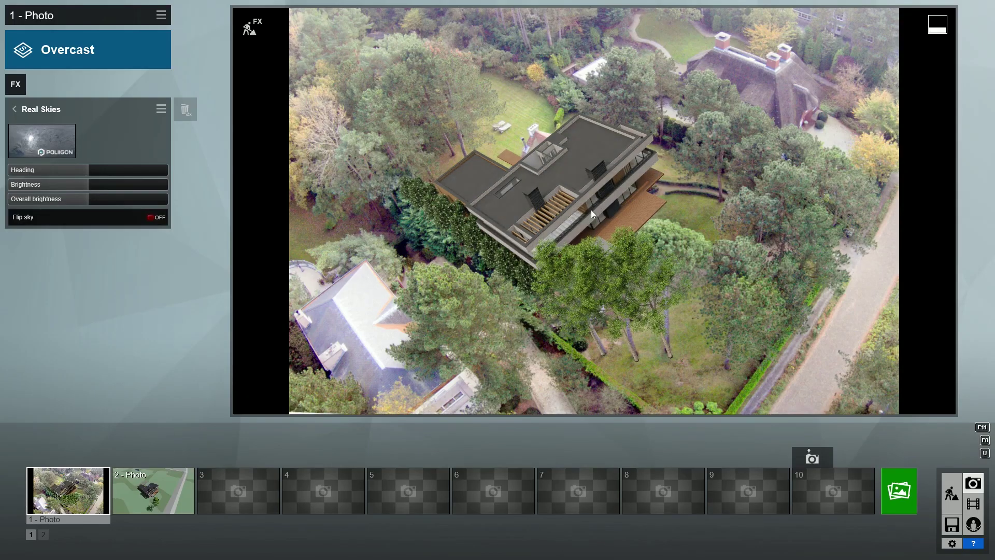
{"action": "left_click", "coordinate": [14, 109]}
Step: Lower the Color Correction Limit high value and bring up the Render Photos options
{"action": "left_click", "coordinate": [36, 293]}
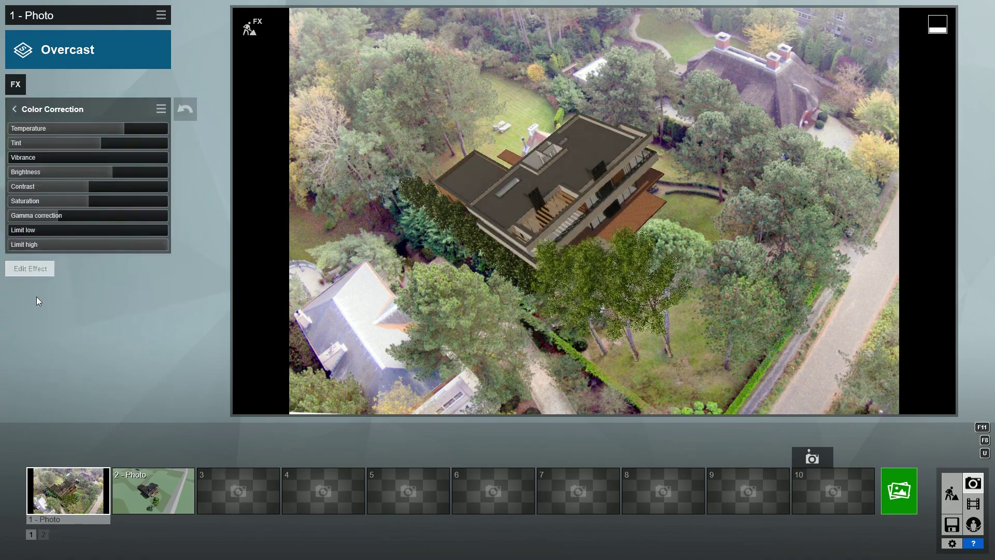
{"action": "left_click_drag", "start_coordinate": [153, 246], "coordinate": [119, 243]}
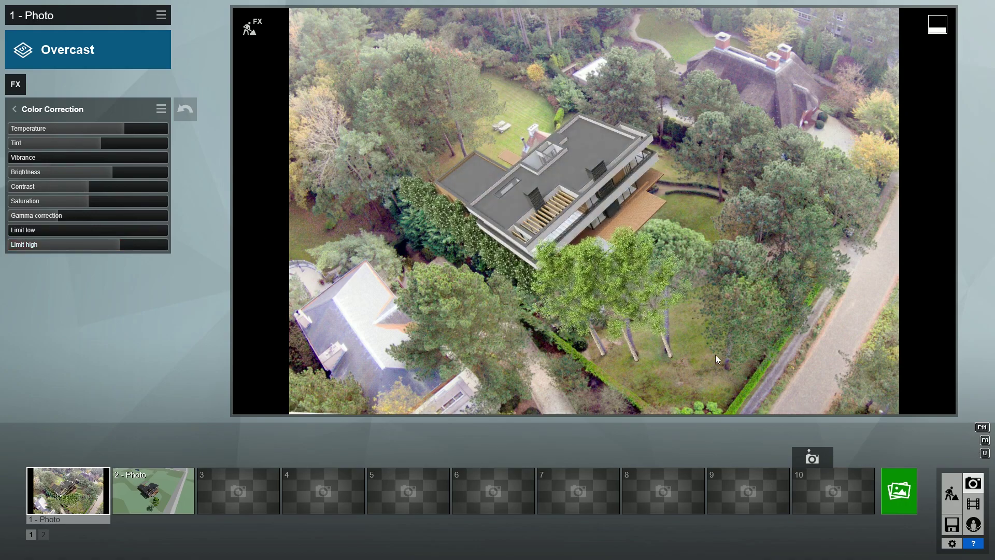
{"action": "left_click", "coordinate": [902, 492]}
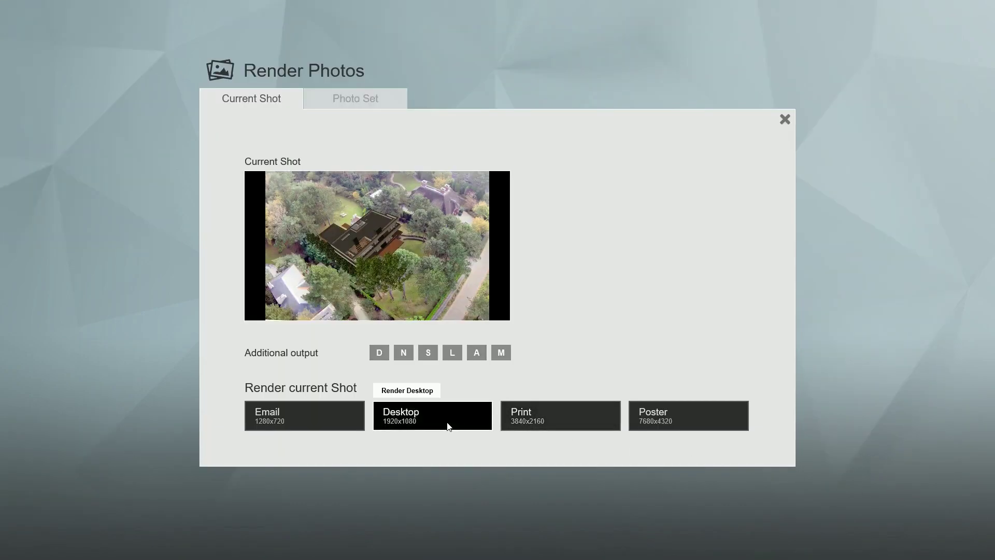
Step: Render the photo at Desktop 1920x1080 and save it under the file name '1'
{"action": "left_click", "coordinate": [446, 422]}
{"action": "type", "text": "1"}
{"action": "key", "text": "Return"}
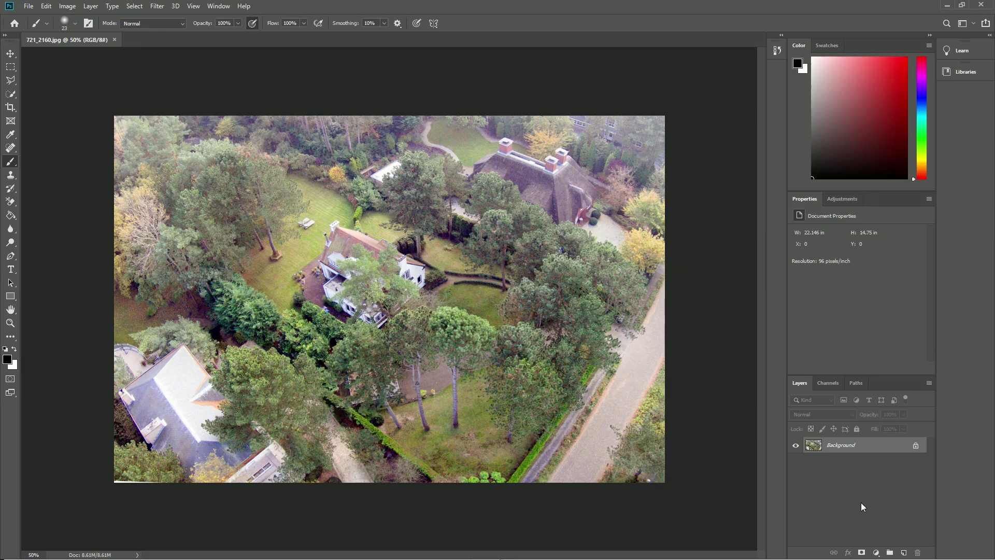
Step: Unlock the Background layer and add two Brightness/Contrast layers, slightly lowering contrast
{"action": "left_click", "coordinate": [915, 446]}
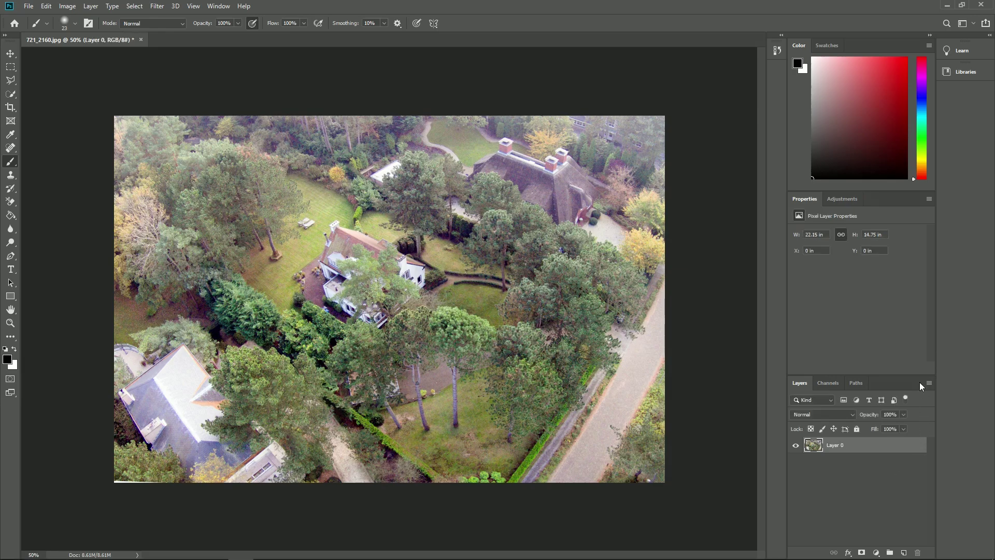
{"action": "left_click", "coordinate": [841, 199]}
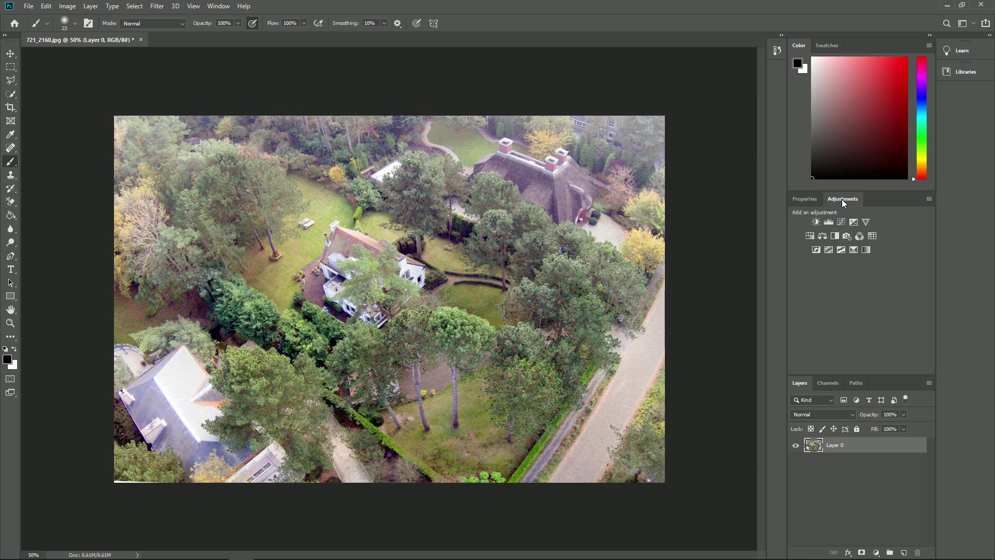
{"action": "left_click", "coordinate": [816, 222]}
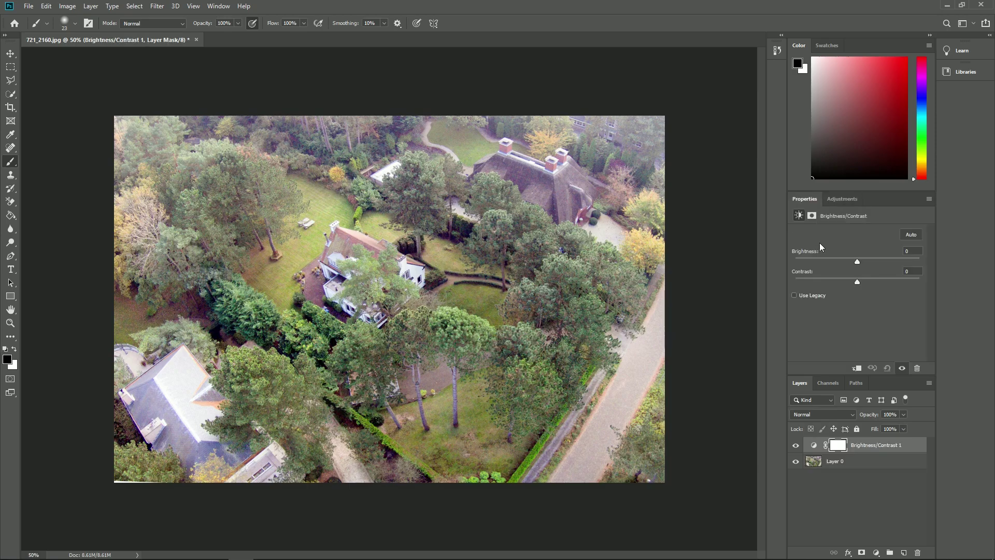
{"action": "left_click_drag", "start_coordinate": [876, 281], "coordinate": [875, 282]}
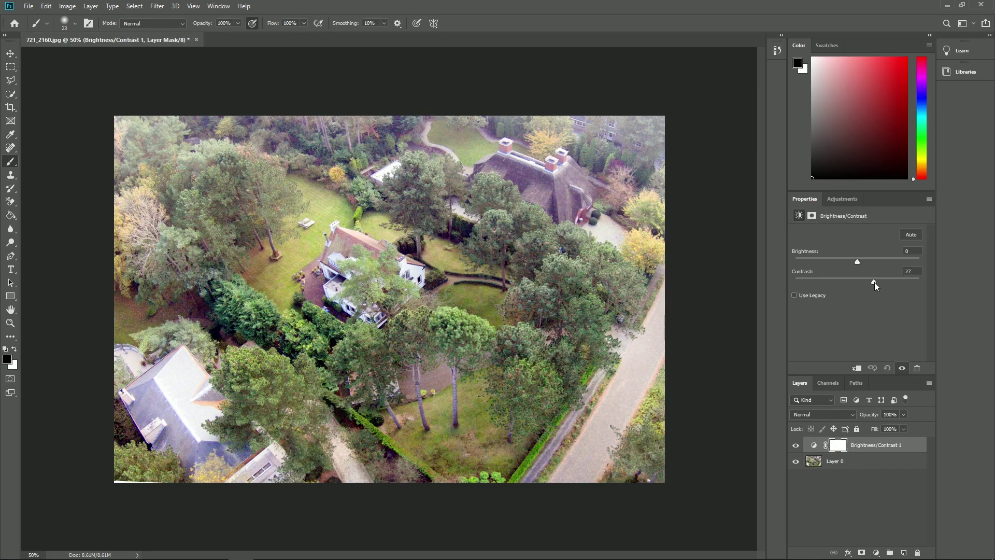
{"action": "left_click", "coordinate": [842, 199]}
{"action": "left_click", "coordinate": [816, 221]}
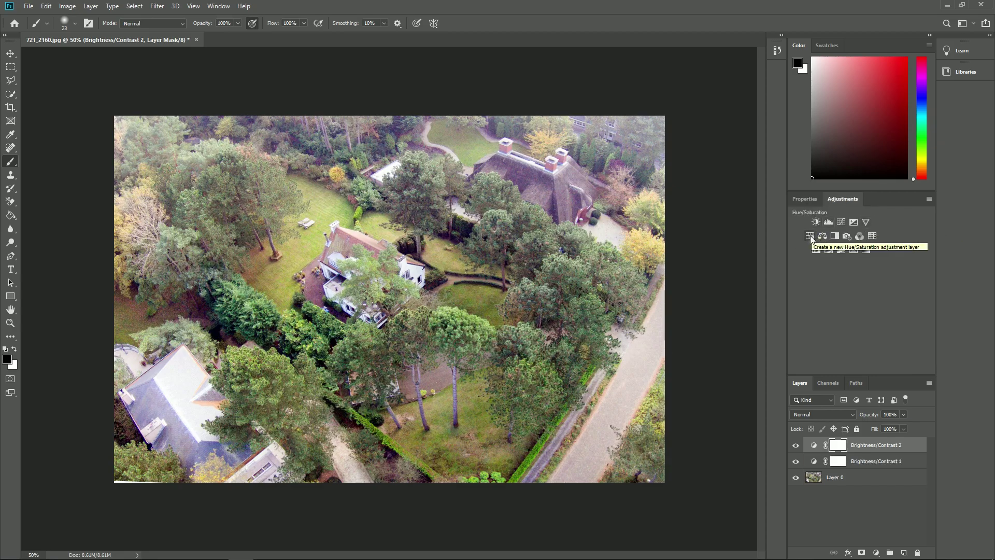
Step: Add a Hue/Saturation layer, reducing Blues saturation and checking the Magentas and Master ranges
{"action": "left_click", "coordinate": [810, 236]}
{"action": "left_click", "coordinate": [847, 247]}
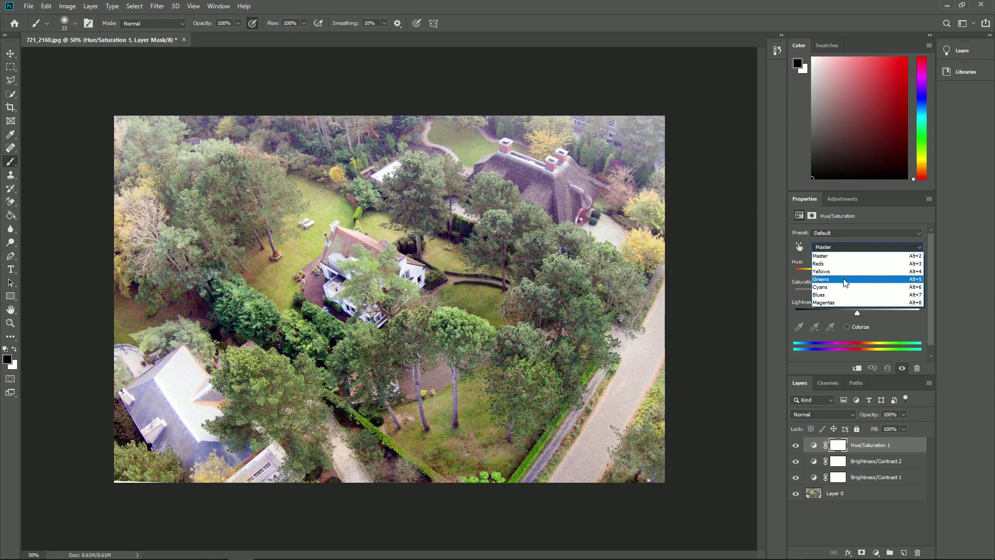
{"action": "left_click", "coordinate": [843, 295]}
{"action": "mouse_move", "coordinate": [856, 289]}
{"action": "left_mouse_down"}
{"action": "mouse_move", "coordinate": [812, 293]}
{"action": "mouse_move", "coordinate": [848, 294]}
{"action": "left_mouse_up"}
{"action": "left_click", "coordinate": [850, 247]}
{"action": "left_click", "coordinate": [844, 302]}
{"action": "left_click", "coordinate": [838, 245]}
{"action": "left_click", "coordinate": [840, 257]}
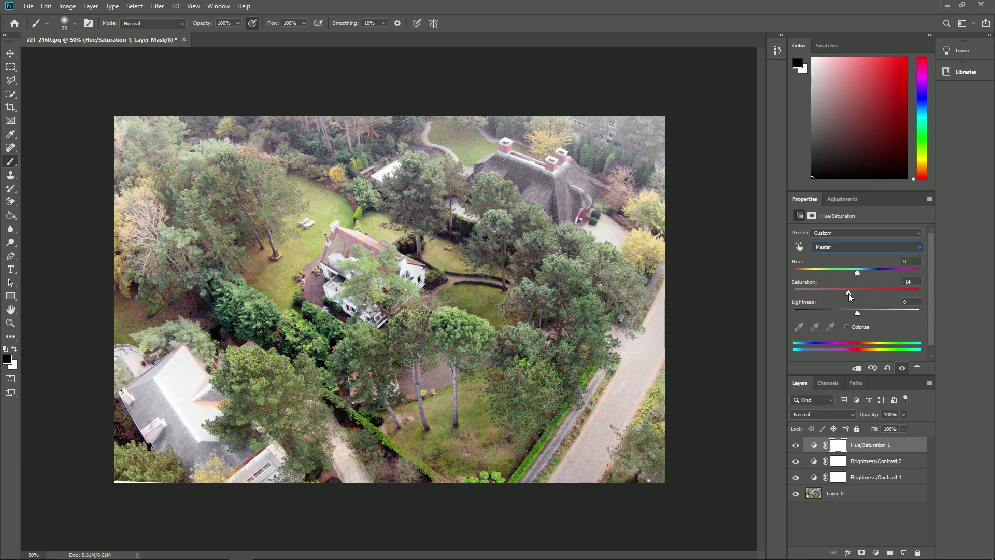
Step: Add a Curves layer and pull its points down to darken the photo slightly
{"action": "left_click", "coordinate": [837, 199]}
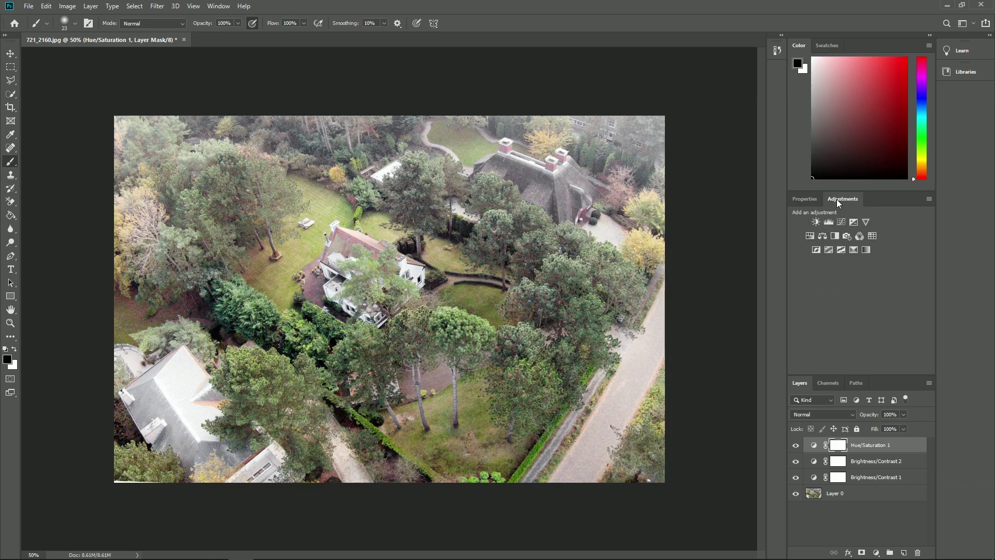
{"action": "left_click", "coordinate": [842, 221]}
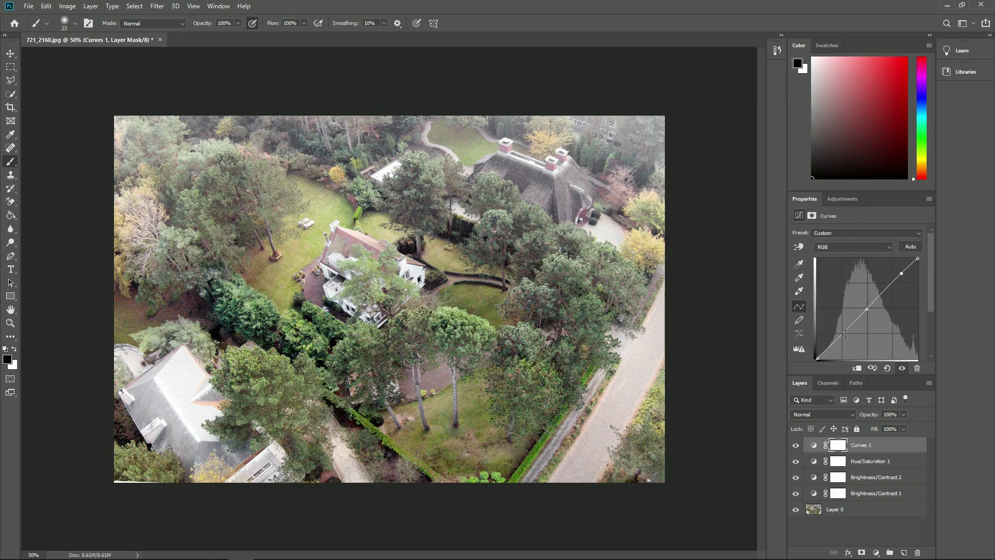
{"action": "left_click_drag", "start_coordinate": [867, 308], "coordinate": [868, 313]}
{"action": "left_click_drag", "start_coordinate": [901, 273], "coordinate": [899, 275]}
{"action": "left_click_drag", "start_coordinate": [843, 332], "coordinate": [844, 337]}
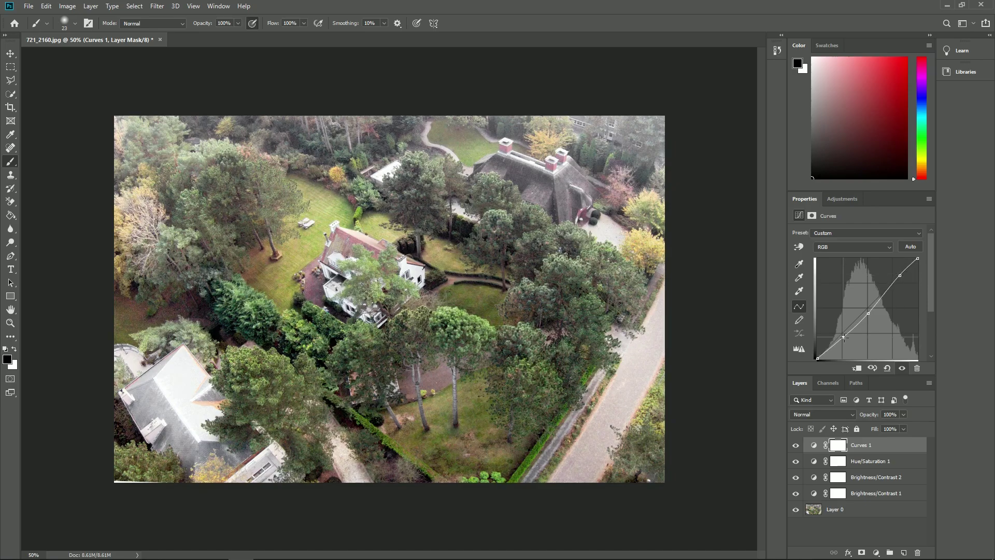
Step: Clone lawn over the white chimney on Layer 0 with a 34 px Clone Stamp
{"action": "key", "text": "s"}
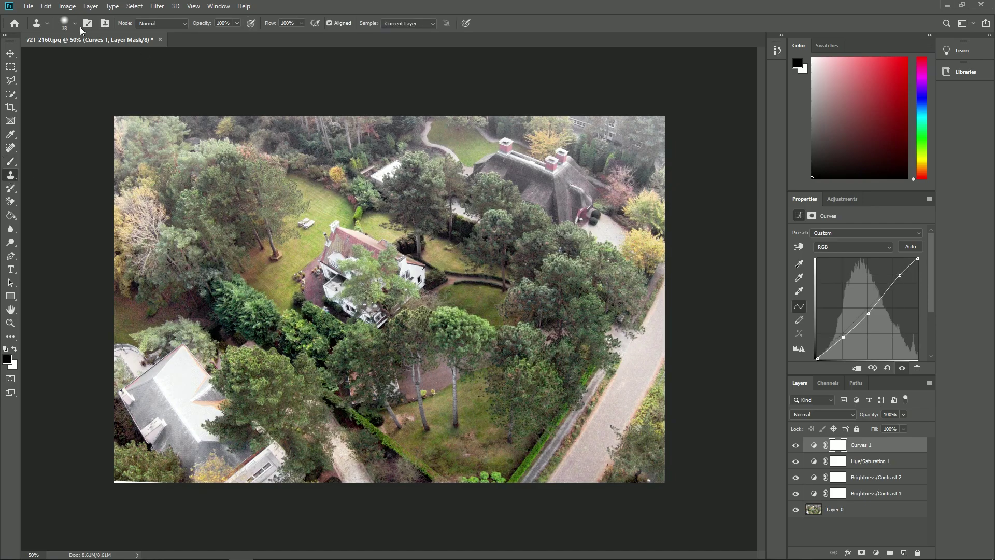
{"action": "left_click", "coordinate": [74, 23]}
{"action": "left_click_drag", "start_coordinate": [67, 57], "coordinate": [68, 57]}
{"action": "left_click", "coordinate": [74, 23]}
{"action": "left_click", "coordinate": [833, 510]}
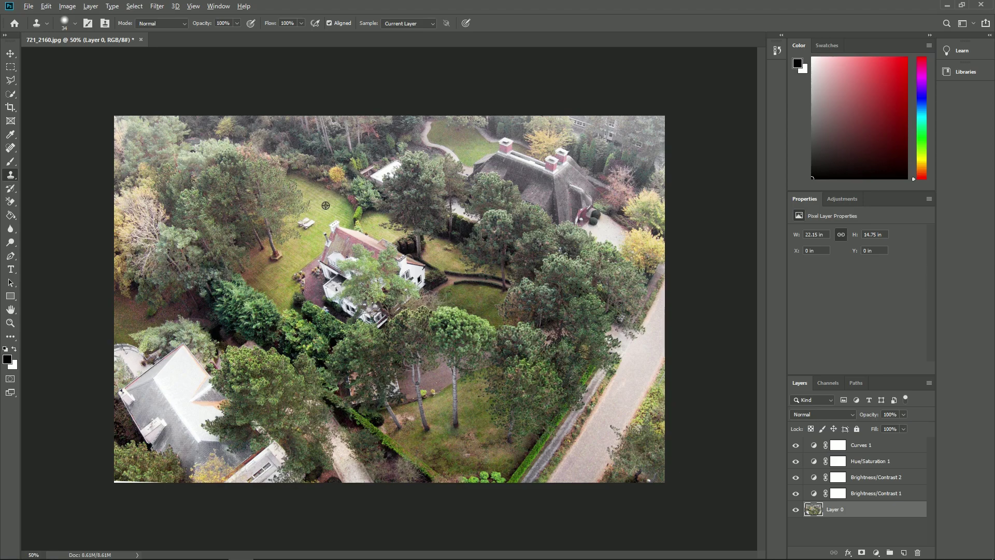
{"action": "left_click", "coordinate": [324, 203], "text": "alt"}
{"action": "mouse_move", "coordinate": [329, 223]}
{"action": "left_mouse_down"}
{"action": "mouse_move", "coordinate": [343, 228]}
{"action": "mouse_move", "coordinate": [328, 236]}
{"action": "mouse_move", "coordinate": [348, 231]}
{"action": "mouse_move", "coordinate": [332, 247]}
{"action": "mouse_move", "coordinate": [357, 232]}
{"action": "mouse_move", "coordinate": [344, 237]}
{"action": "left_mouse_up"}
Step: Quick Export the adjusted photo as a PNG
{"action": "left_click", "coordinate": [29, 6]}
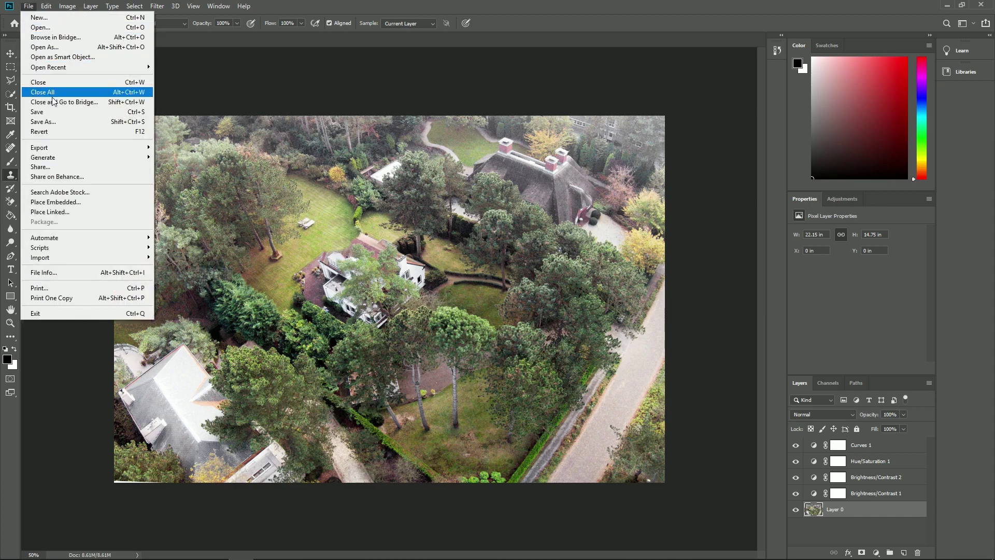
{"action": "mouse_move", "coordinate": [59, 147]}
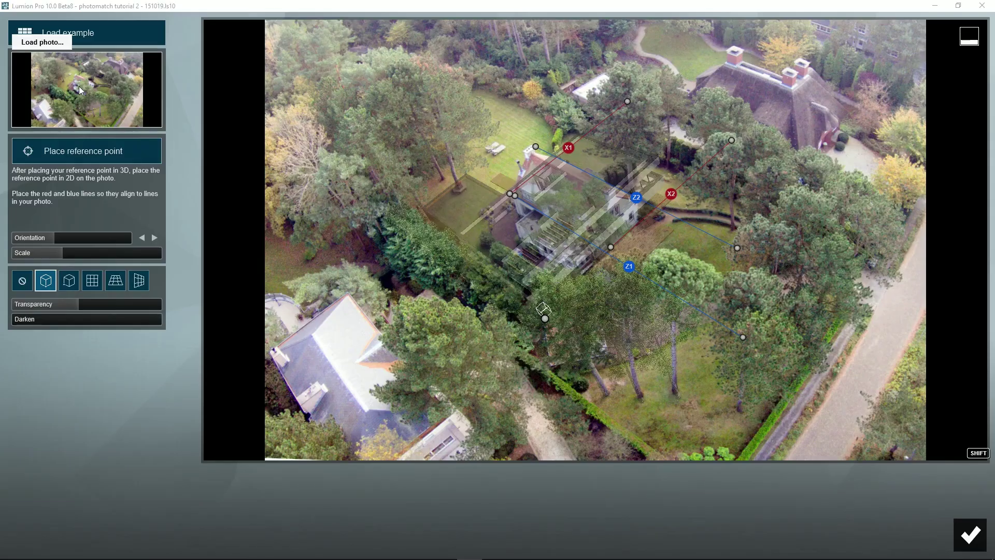
{"action": "left_click", "coordinate": [78, 86]}
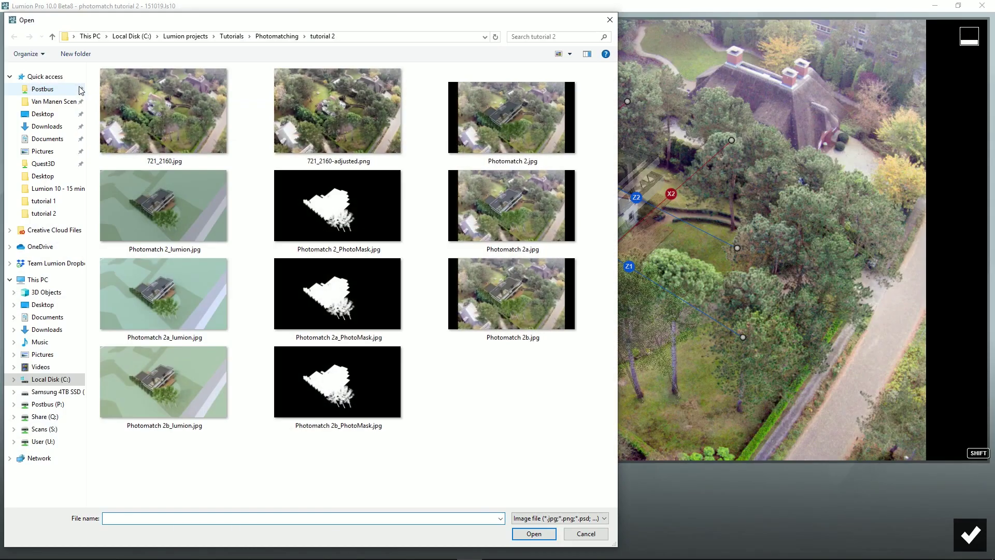